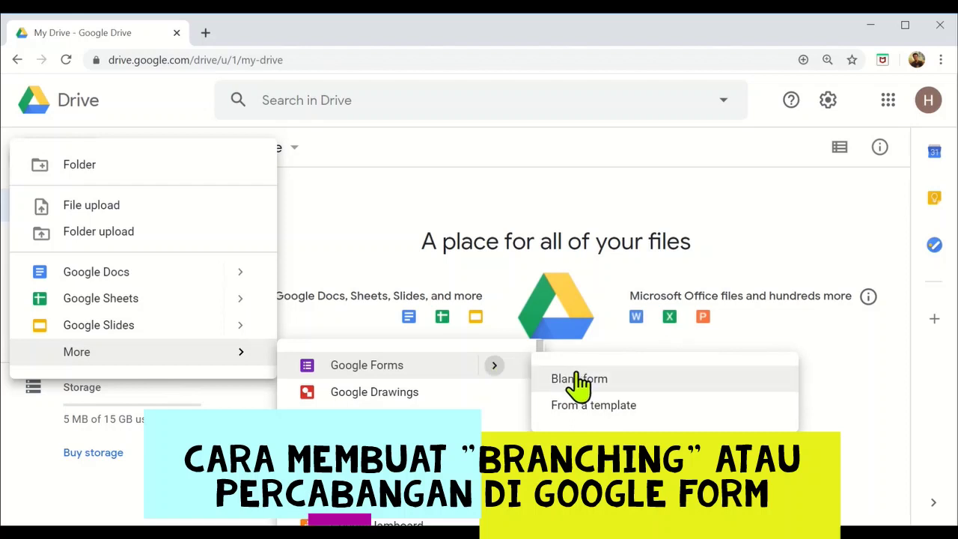
Step: Create a blank form titled "Contoh Survey" and give the form file the same name
left_click(578, 381)
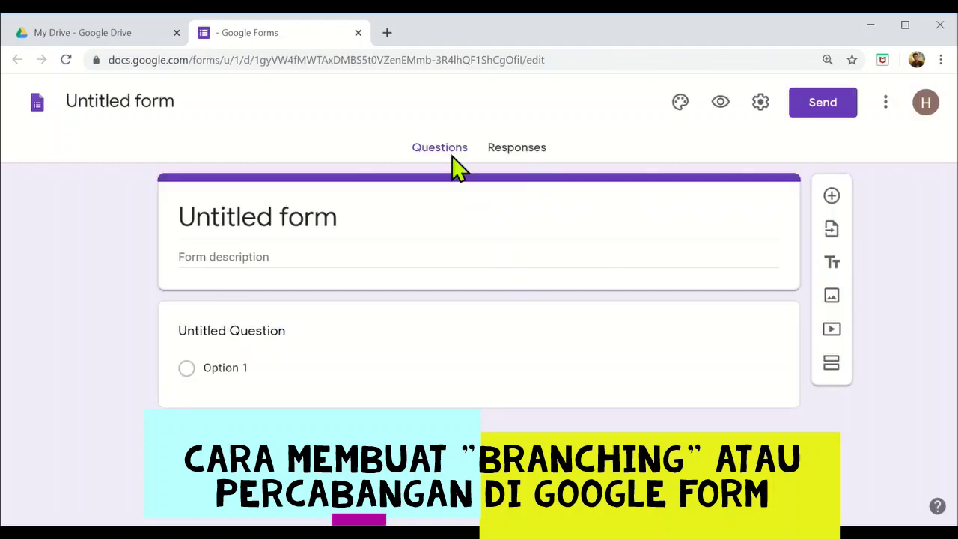
left_click(357, 221)
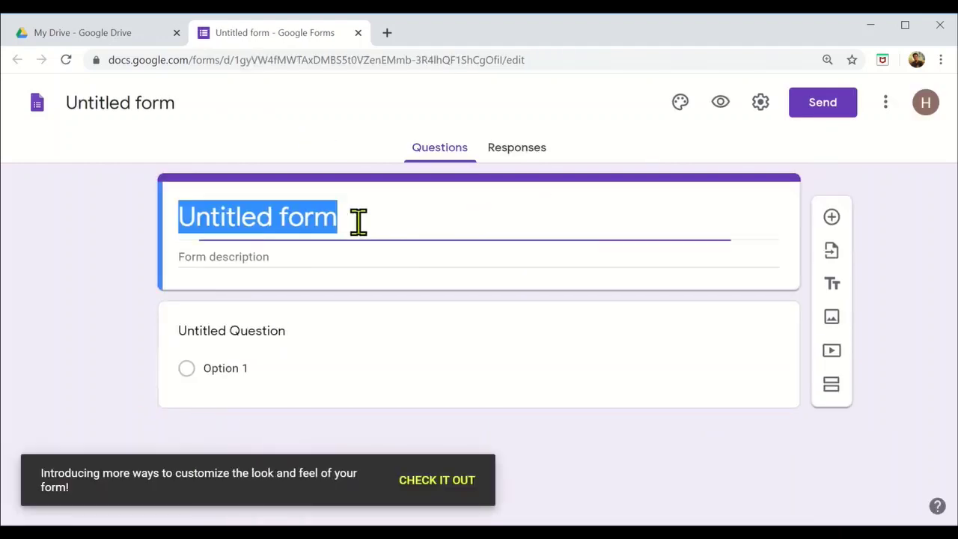
type("Contoh Survey")
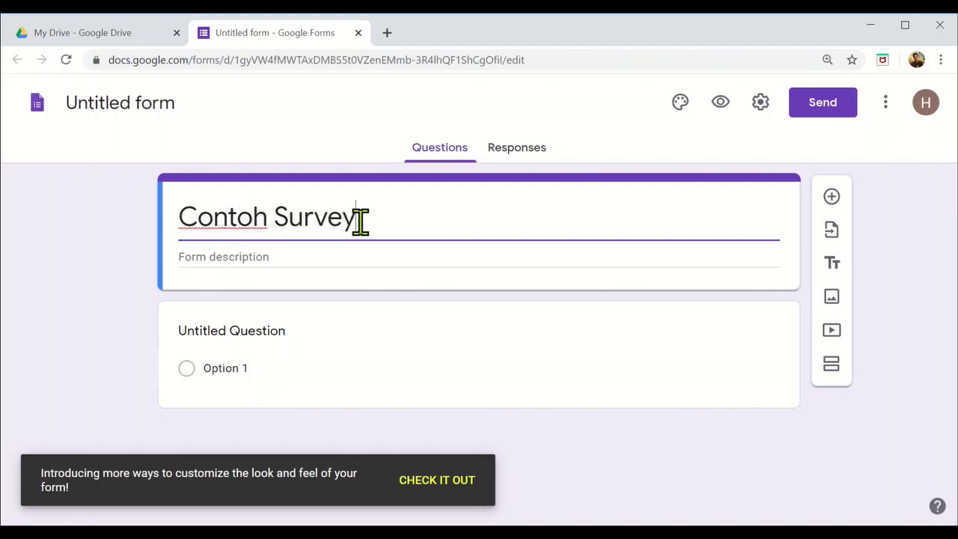
left_click(293, 257)
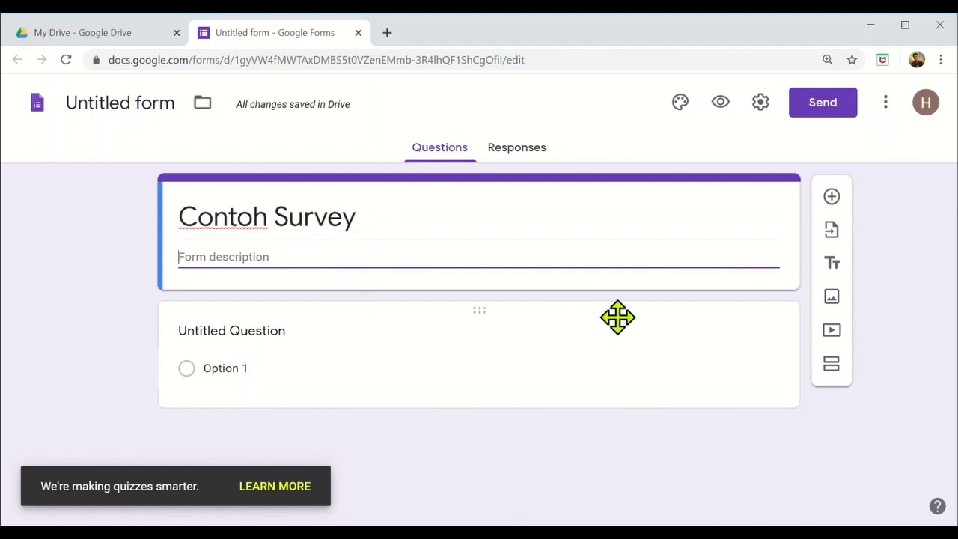
key("ctrl+minus")
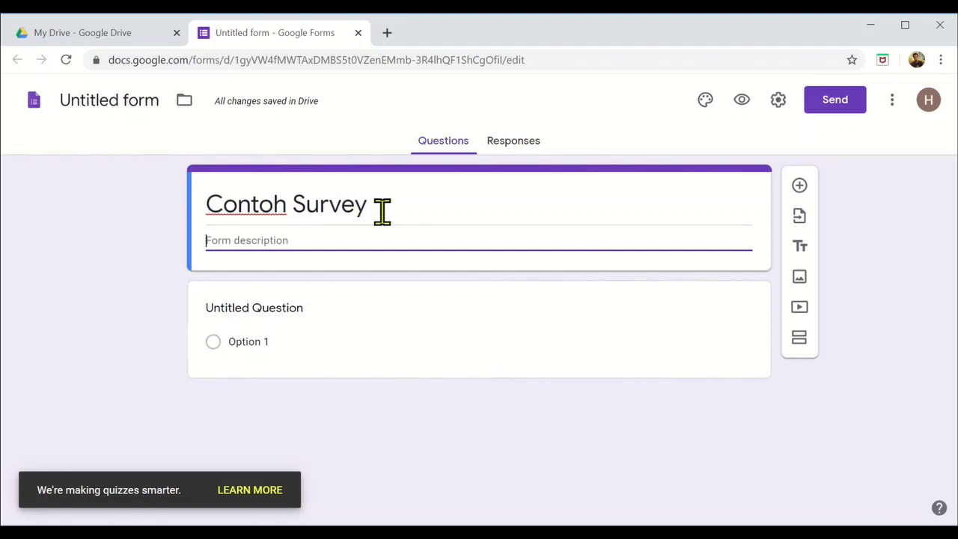
left_click(107, 99)
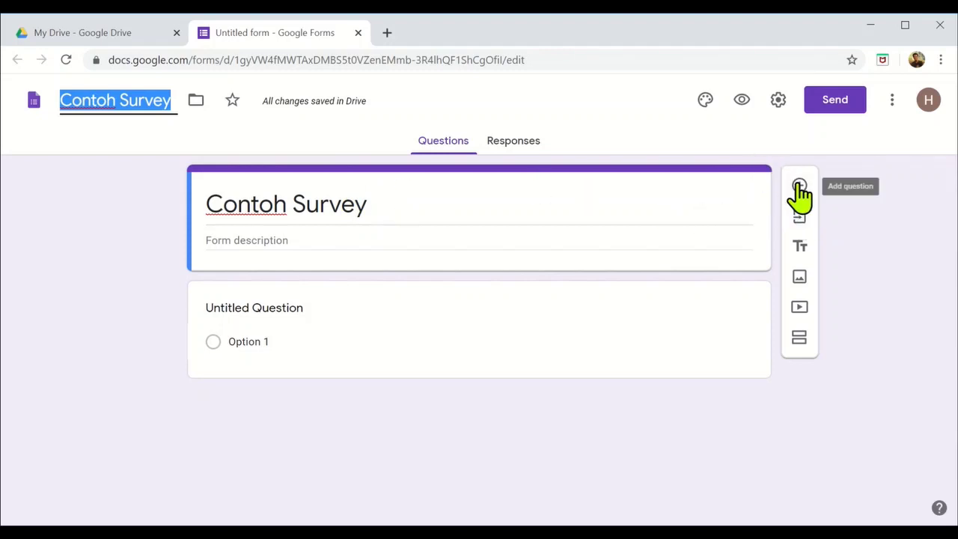
Step: Turn the untitled question into a short-answer question titled "Nama"
left_click(327, 332)
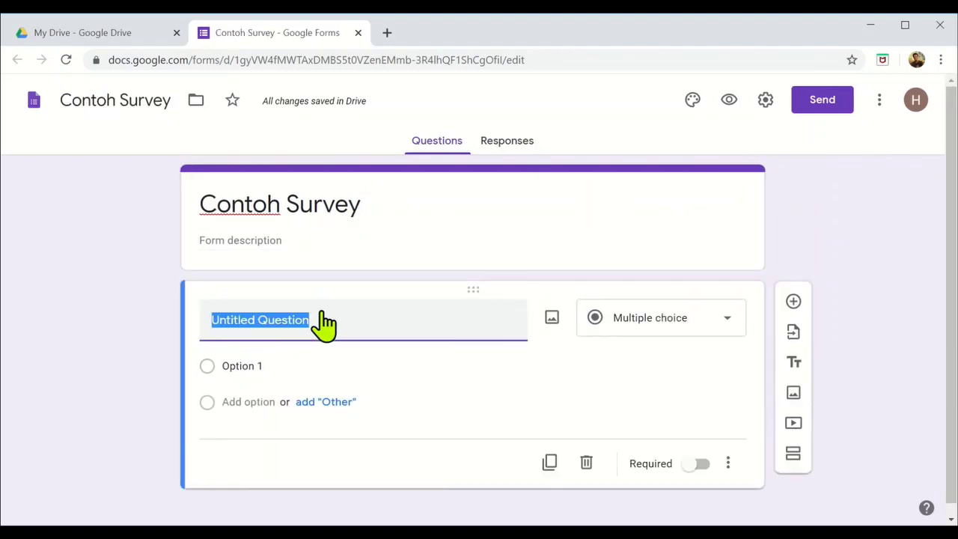
left_click(728, 319)
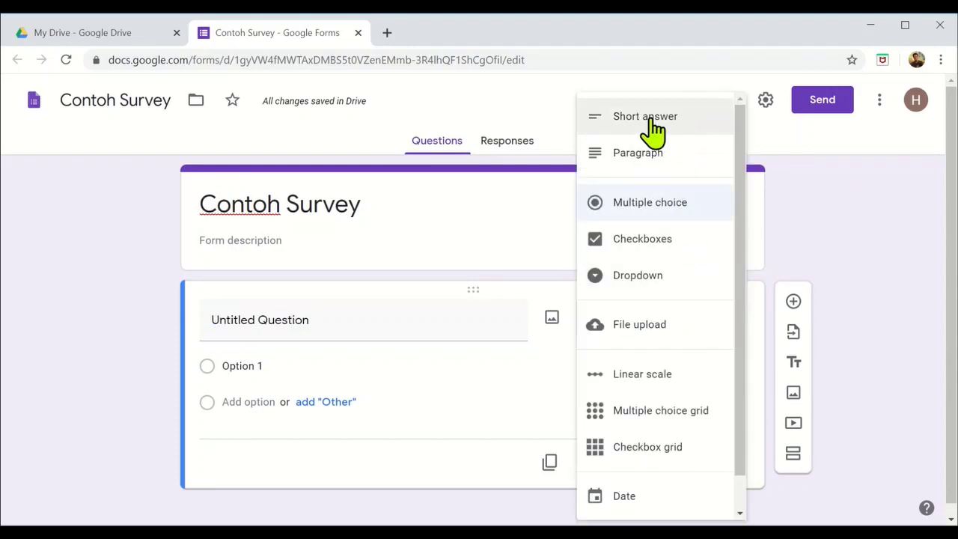
left_click(649, 120)
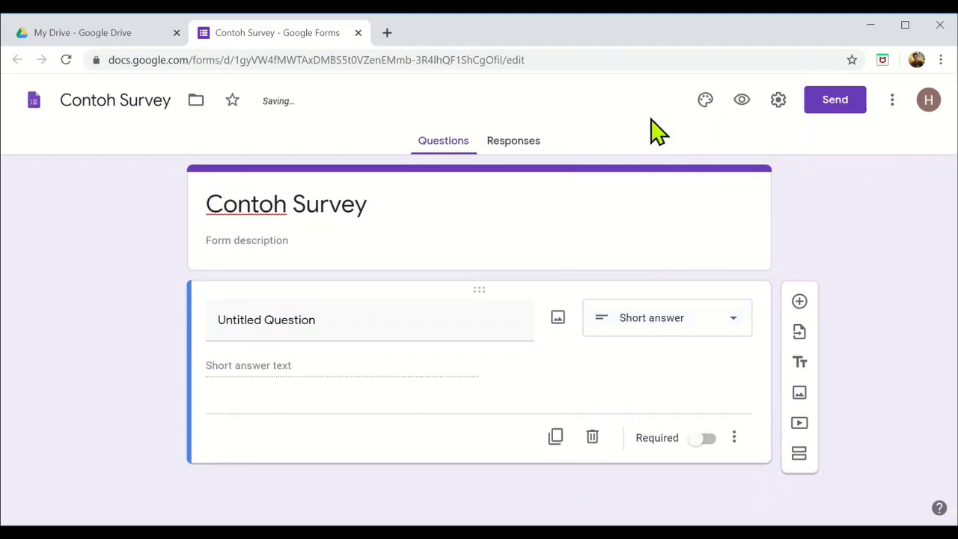
left_click(343, 327)
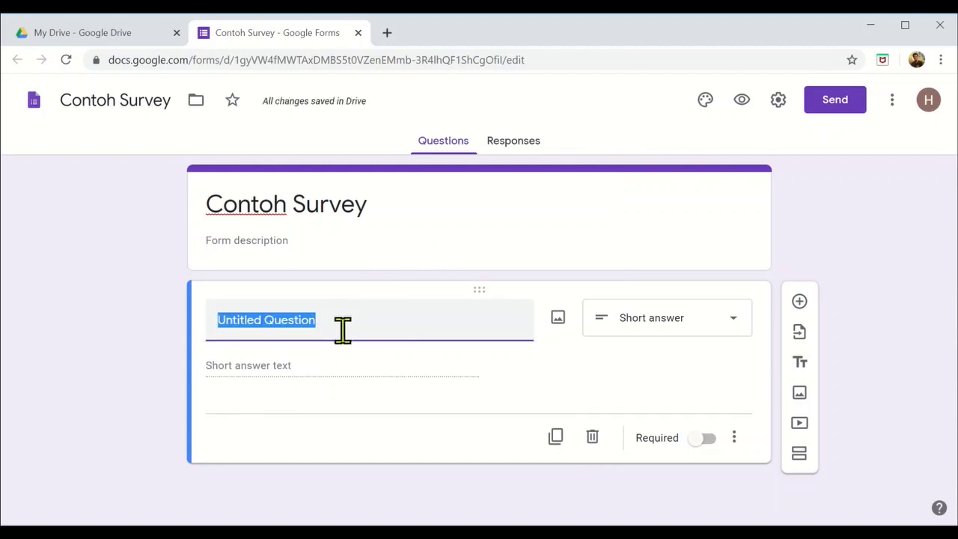
type("Naa")
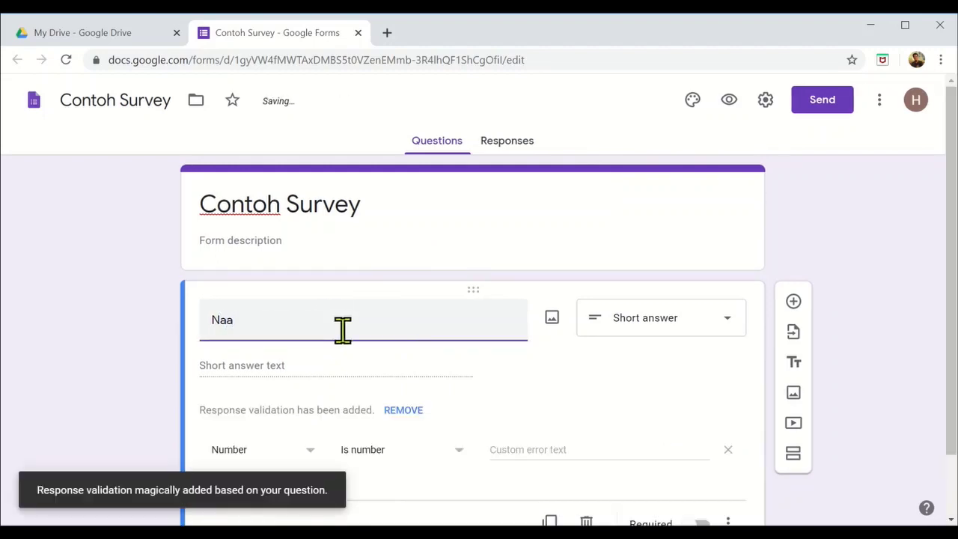
left_click(342, 378)
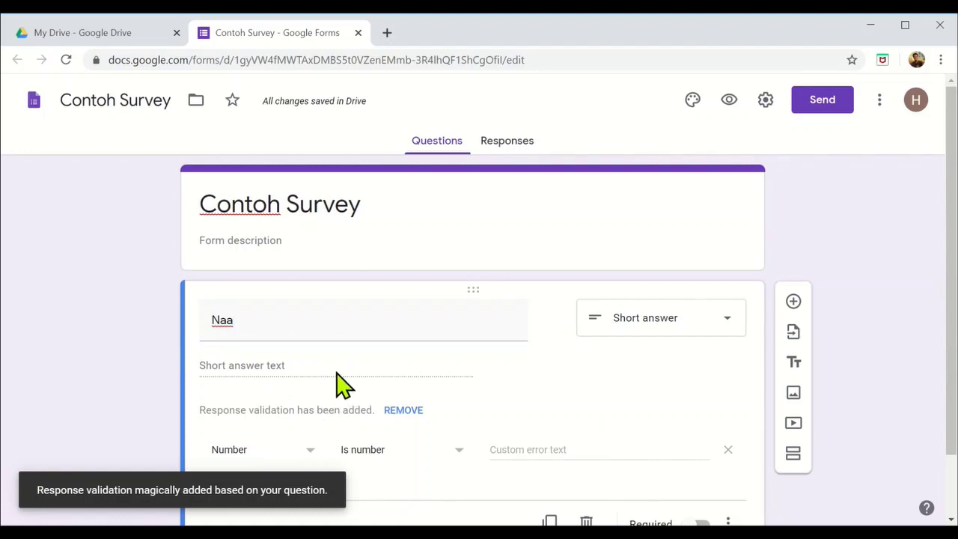
scroll(501, 378, "down", 1)
double_click(265, 253)
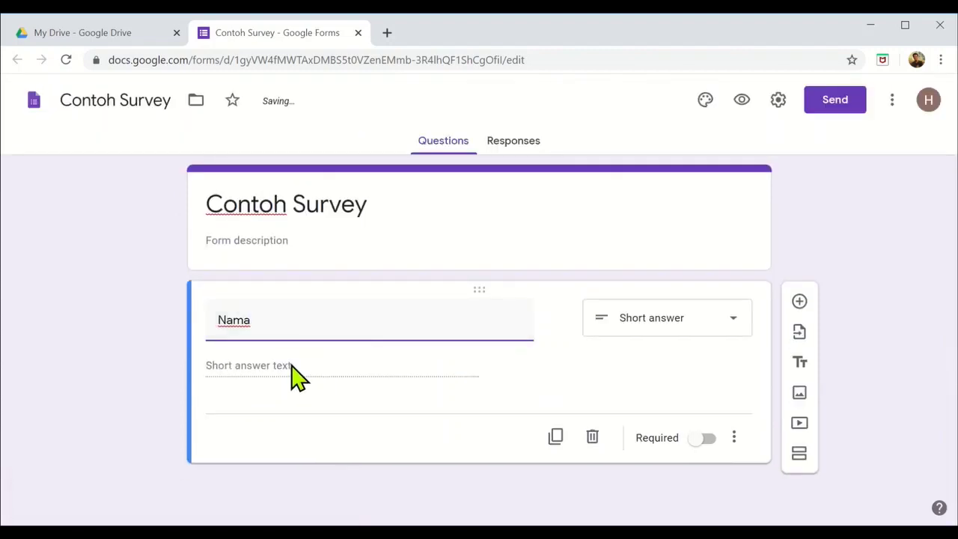
left_click(299, 377)
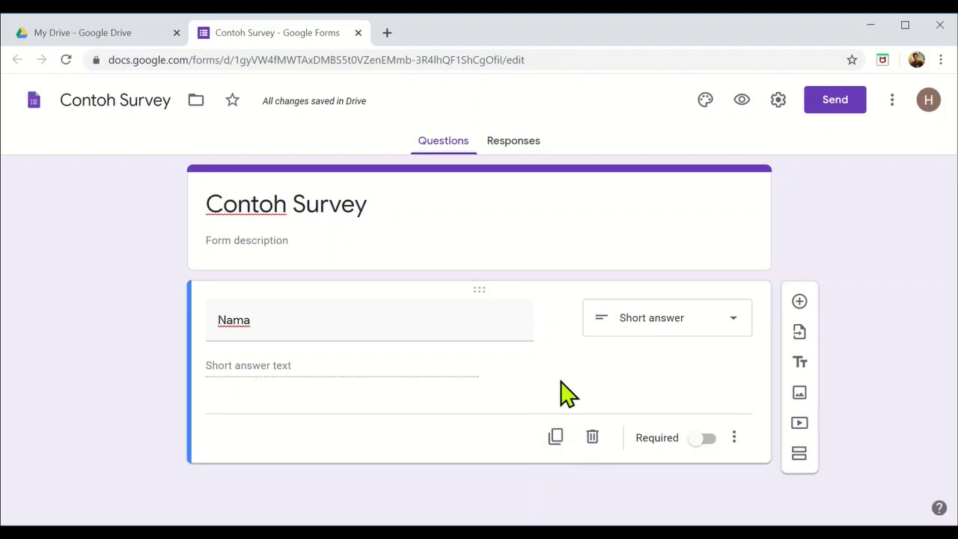
Step: Duplicate the "Nama" question, retitle the copy "Jenis Kelamin" and set its type to multiple choice
left_click(556, 438)
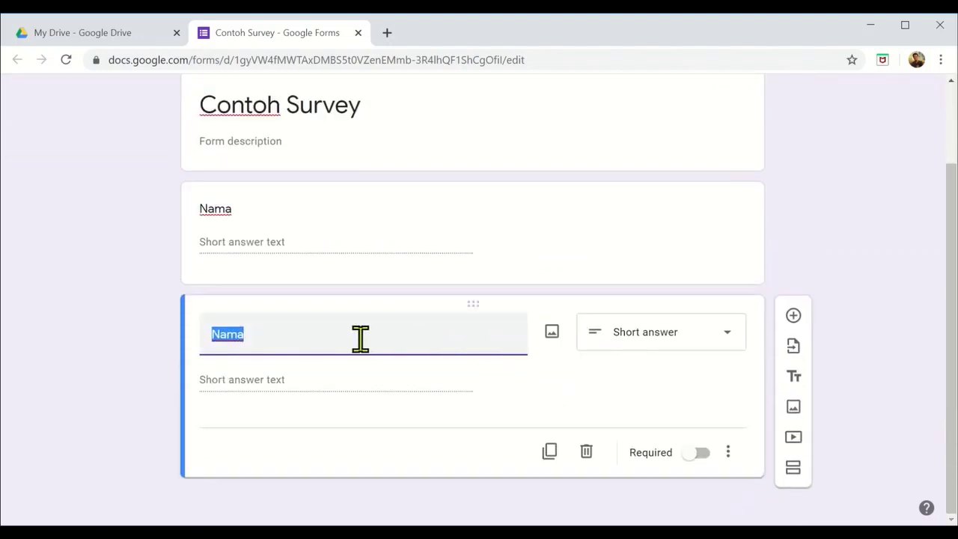
left_click(286, 334)
left_click_drag(259, 335, 201, 335)
type("Jenis Kelamin")
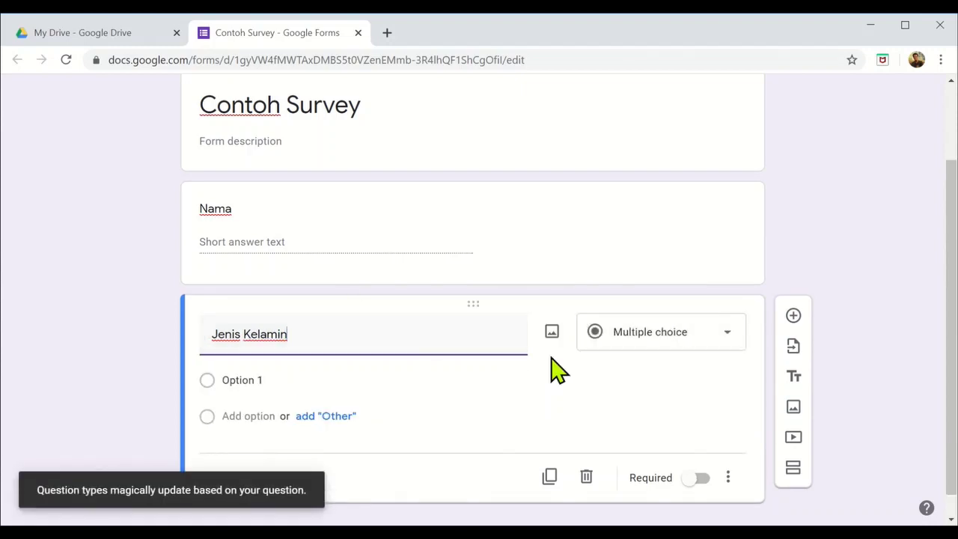
left_click(726, 331)
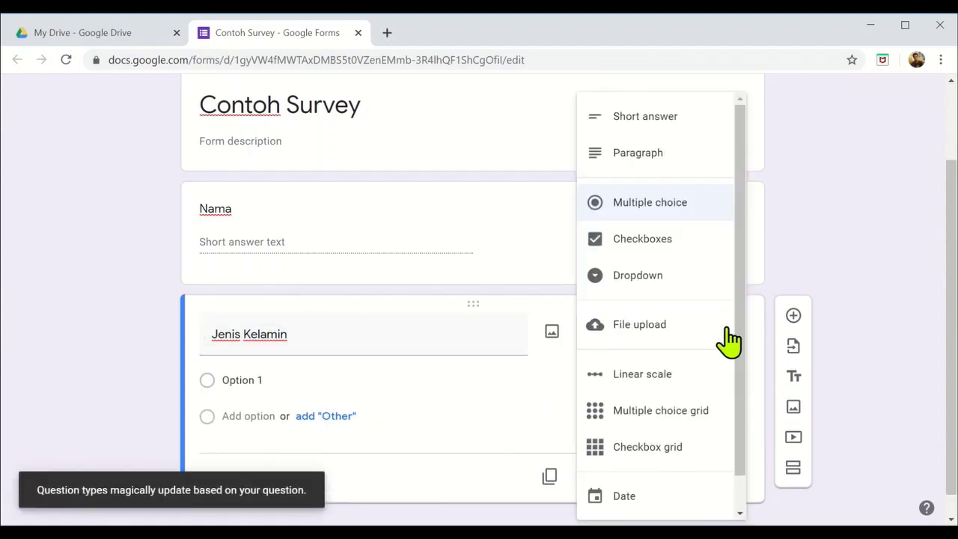
left_click(637, 204)
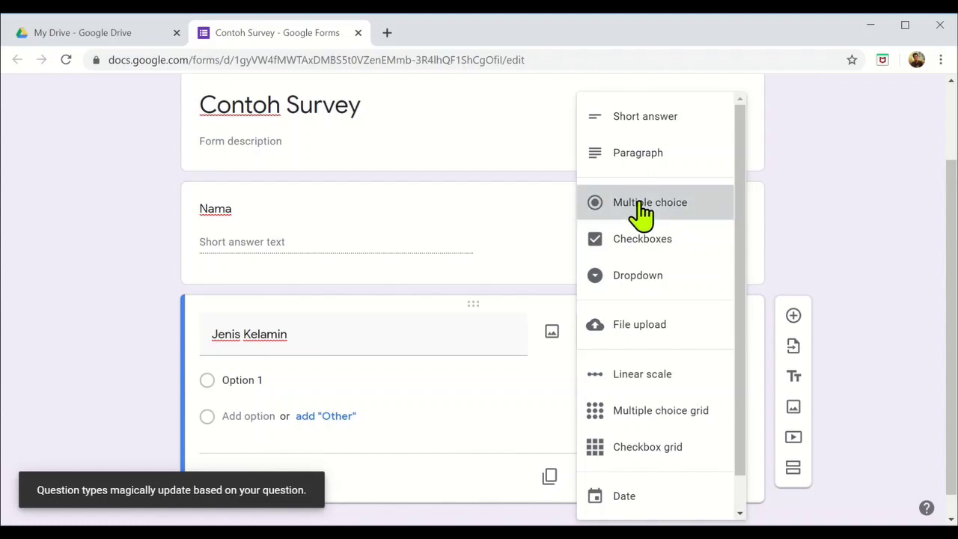
Step: Give the "Jenis Kelamin" question the options "Laki-laki" and "Perempuan", with no "Other" option
left_click(280, 374)
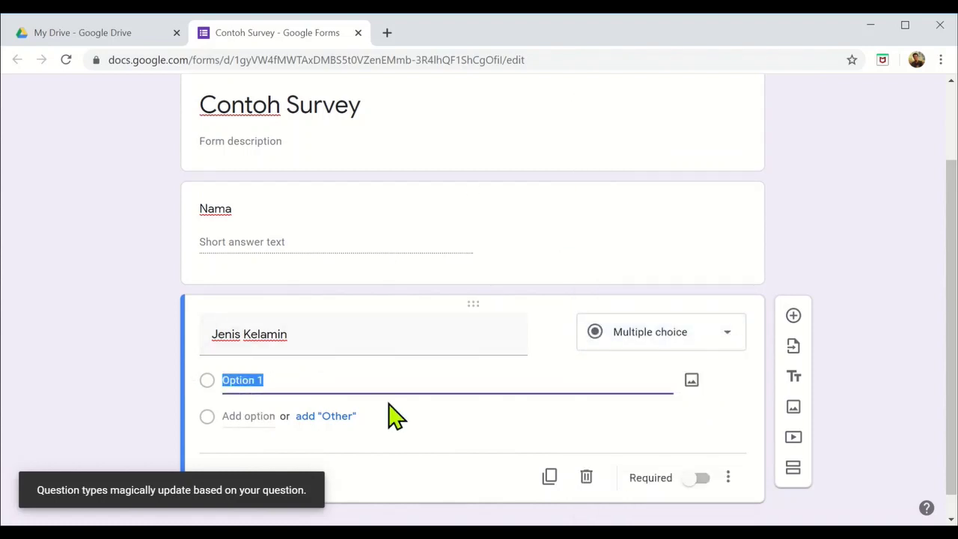
type("Laki-laki")
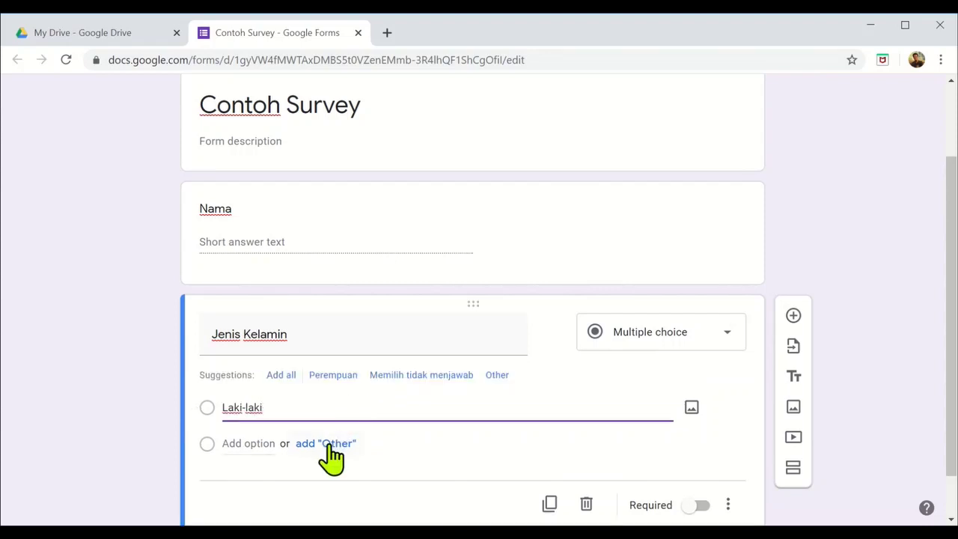
left_click(328, 443)
scroll(332, 453, "down", 1)
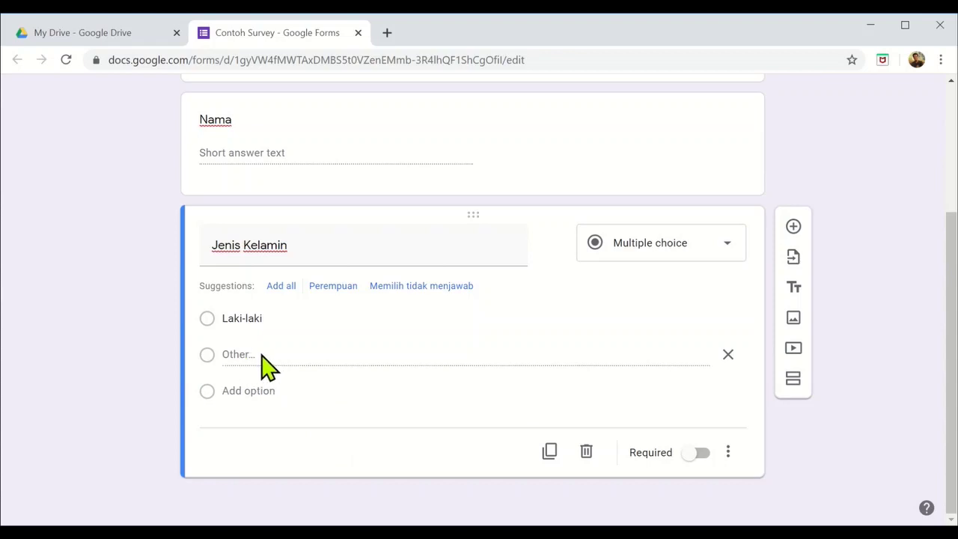
left_click(251, 388)
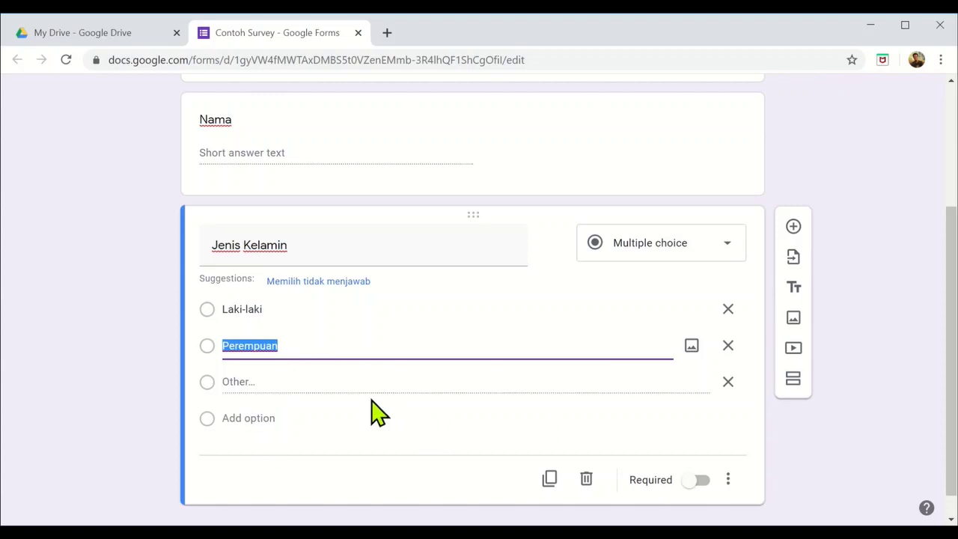
left_click(727, 382)
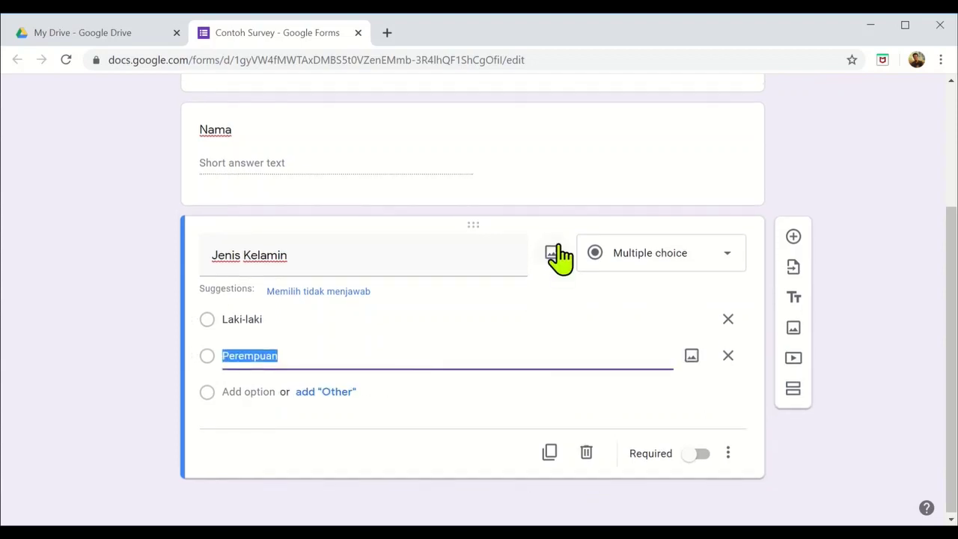
Step: Make both the "Jenis Kelamin" and the "Nama" questions required
scroll(582, 274, "up", 1)
scroll(601, 364, "down", 1)
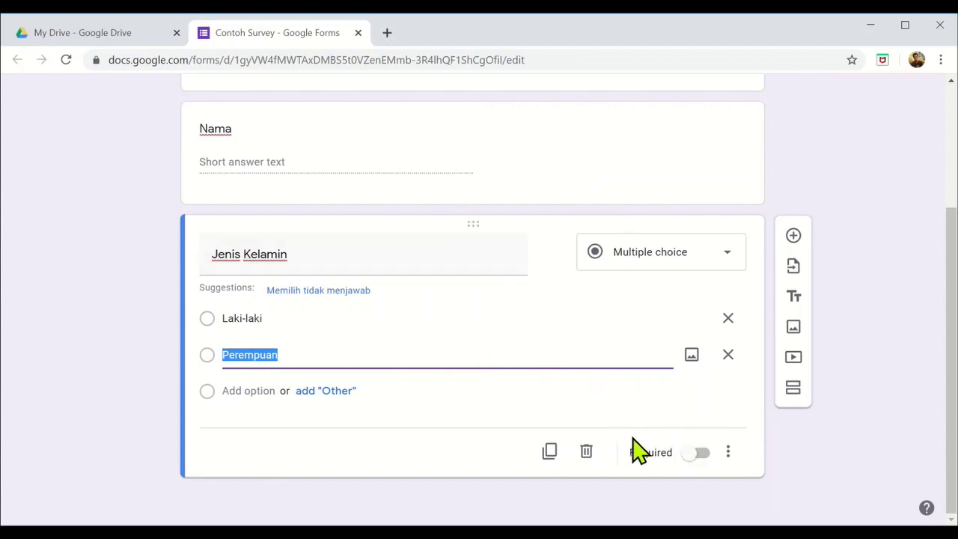
left_click(696, 453)
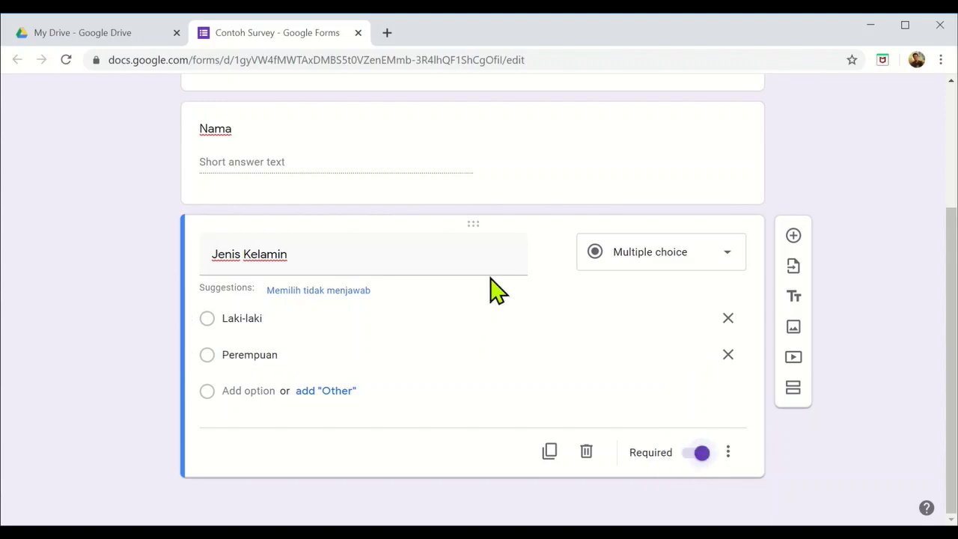
left_click(456, 191)
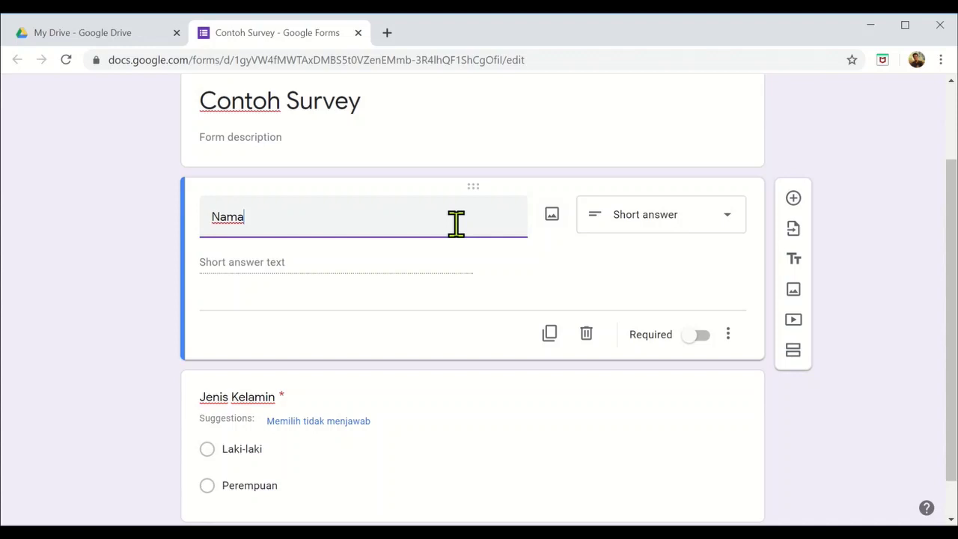
left_click(692, 336)
scroll(539, 326, "down", 1)
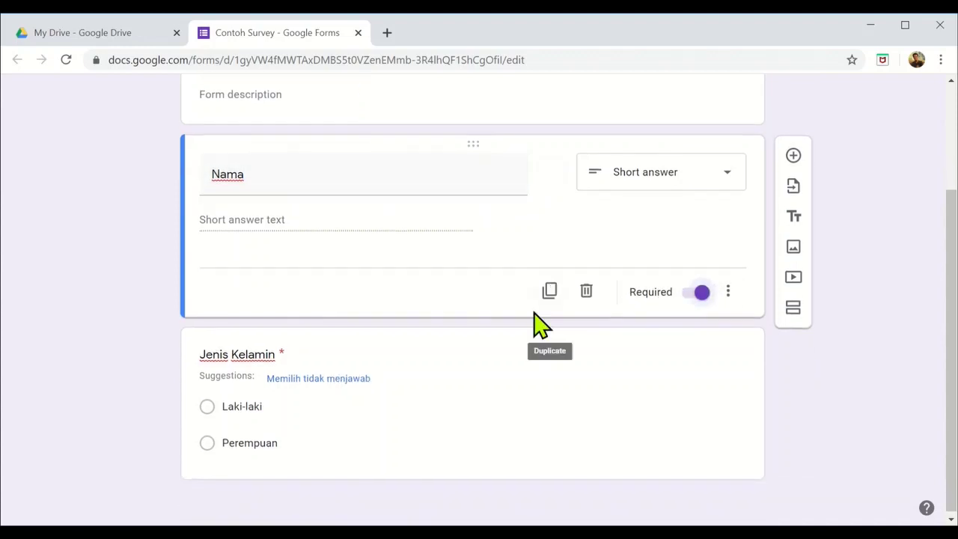
Step: Enable going to a section based on the answer for the "Jenis Kelamin" question
left_click(509, 434)
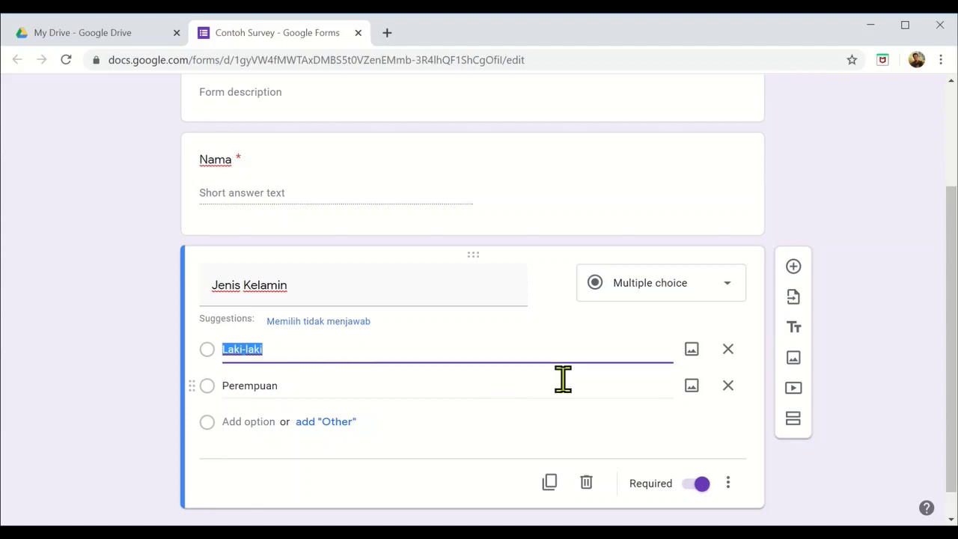
scroll(587, 410, "down", 1)
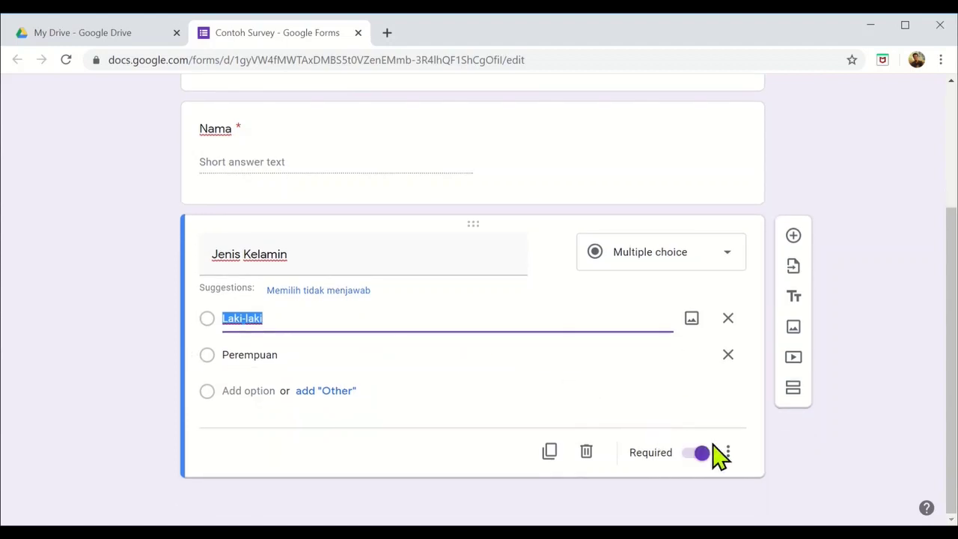
left_click(730, 450)
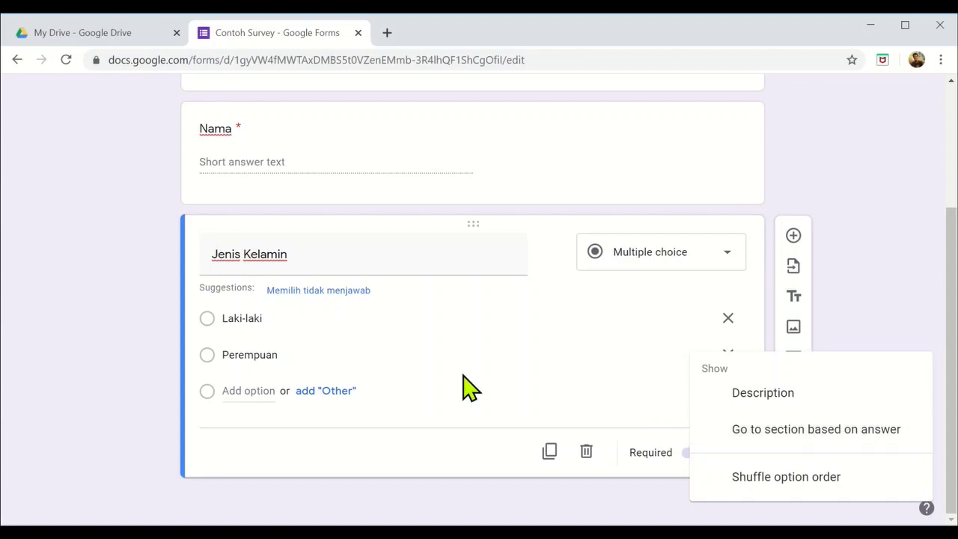
left_click(485, 320)
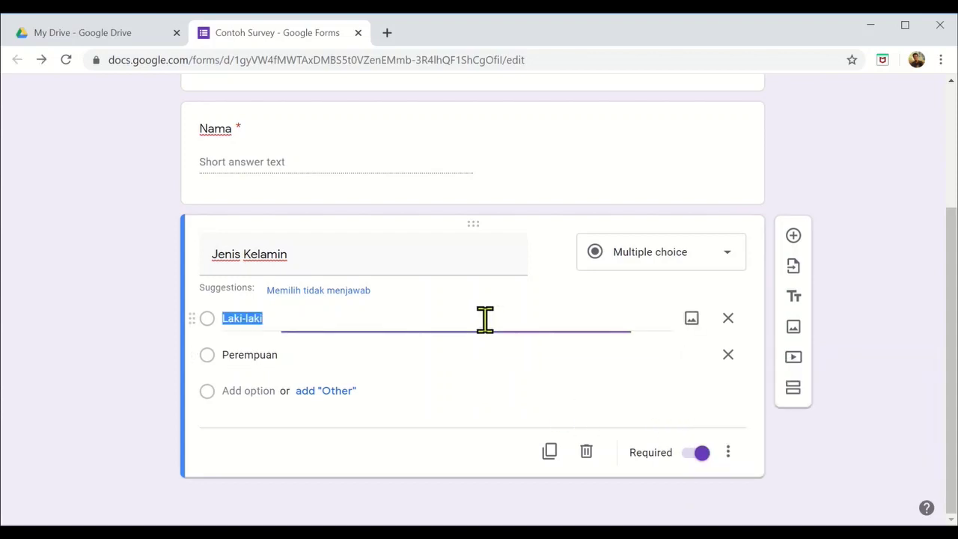
left_click(728, 453)
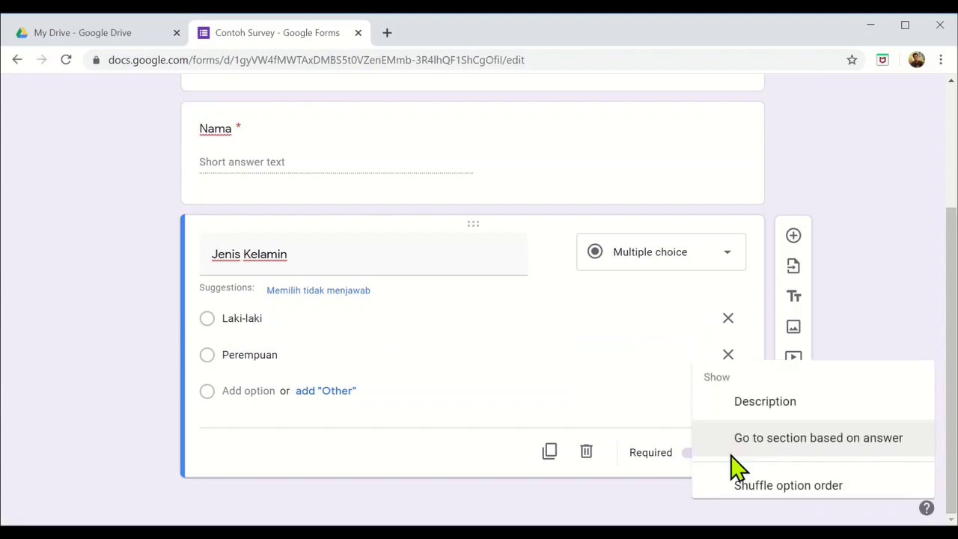
left_click(812, 439)
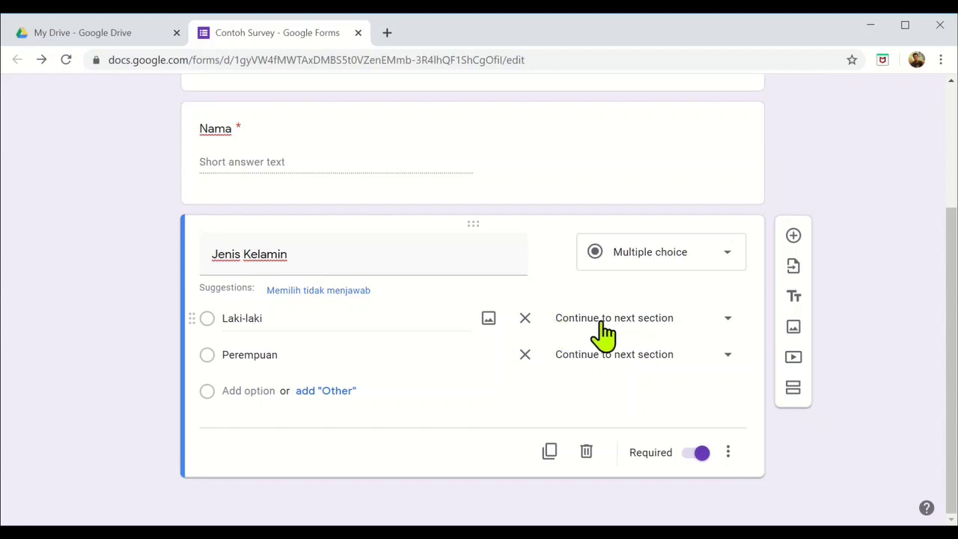
Step: Turn going to a section based on the answer off and back on for the "Jenis Kelamin" question
left_click(728, 453)
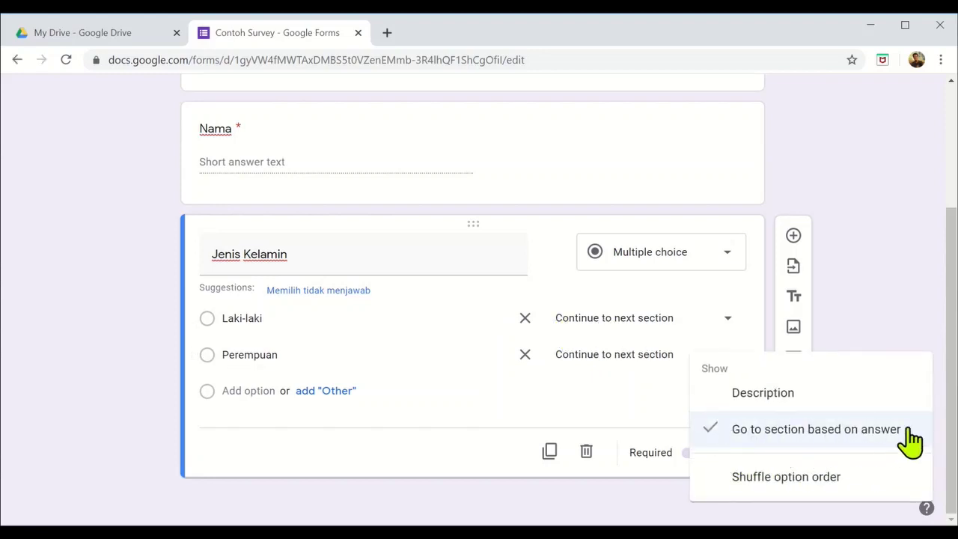
left_click(715, 437)
left_click(729, 451)
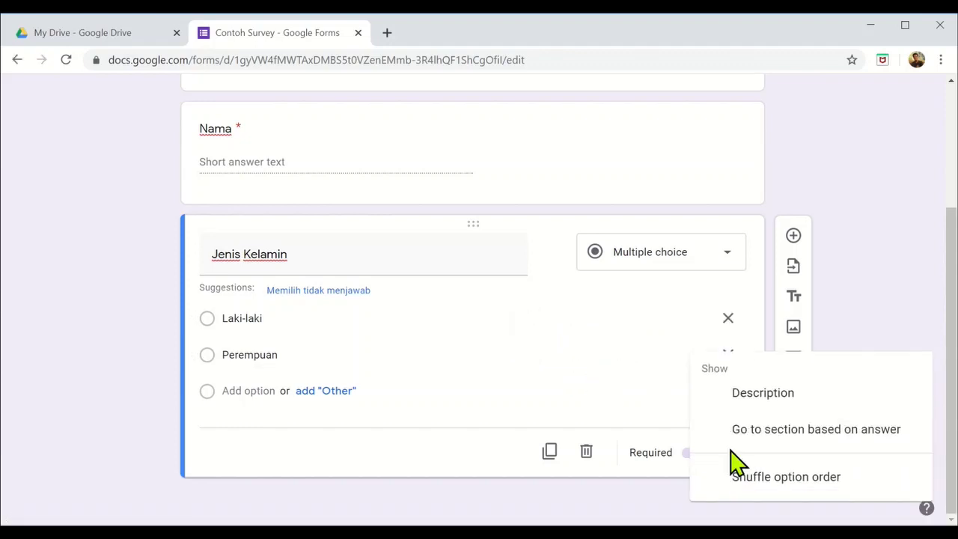
left_click(726, 433)
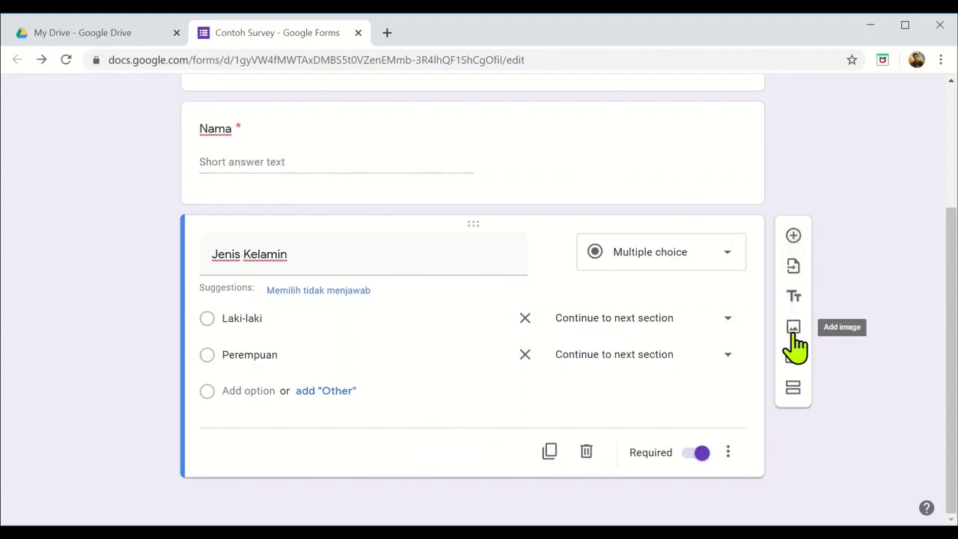
Step: Add a section after the "Jenis Kelamin" question titled "Laki-laki" with the description "ini adalah pertanyaan untuk jenis kelamin laki-laki"
left_click(795, 388)
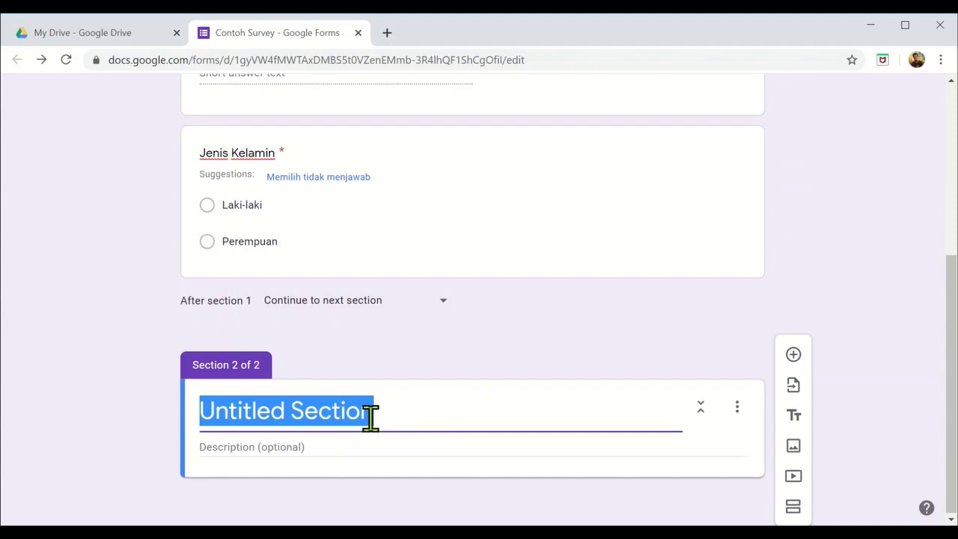
type("Laki-laki")
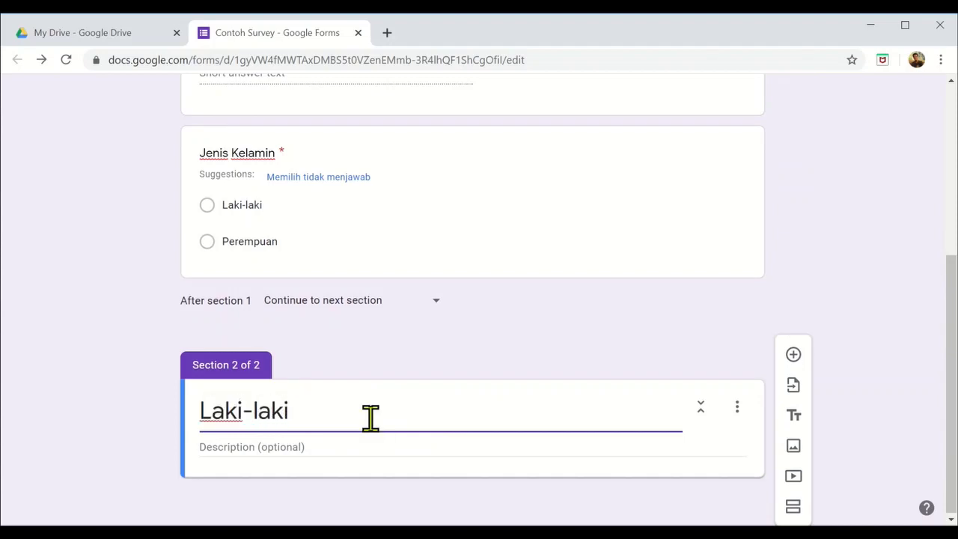
left_click(271, 452)
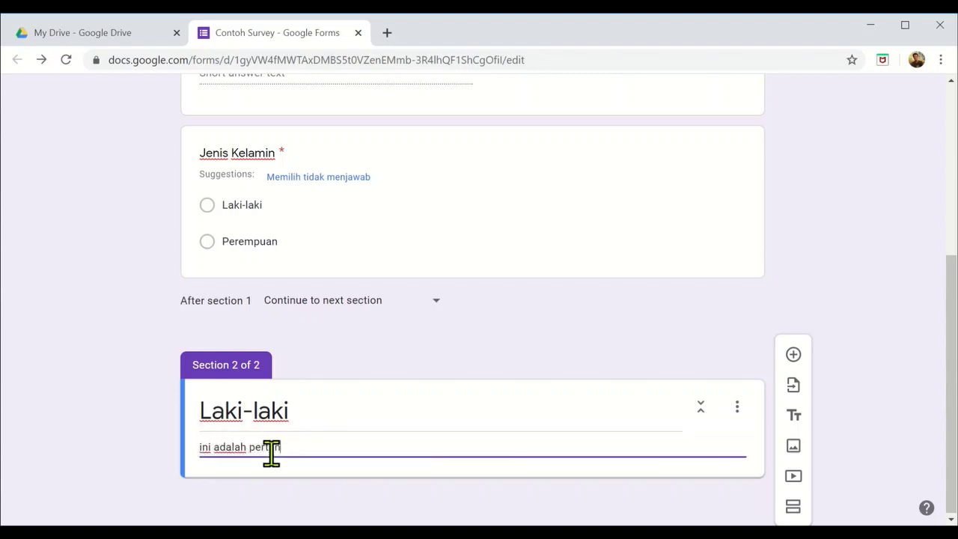
type("ini adalah pertanyaan untuk jenis")
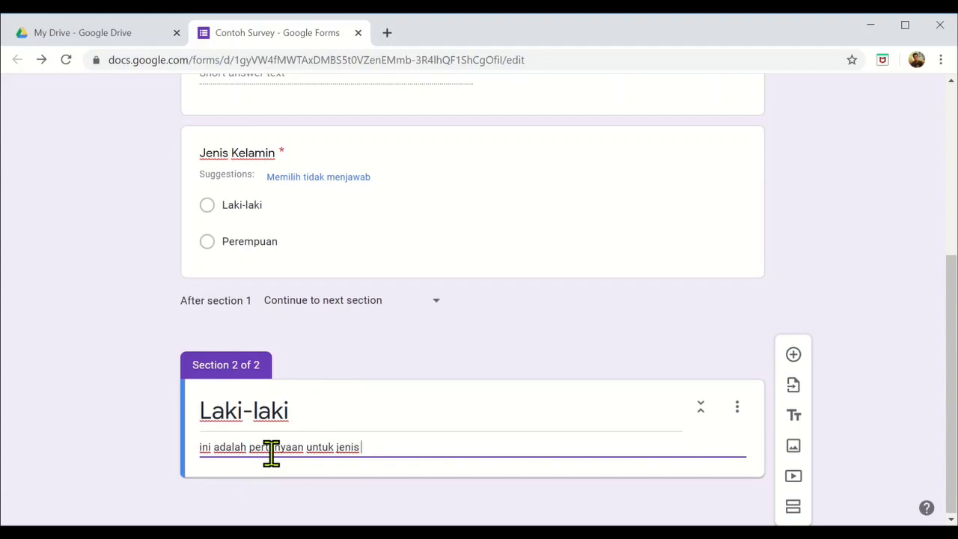
type("elamin laki-laki")
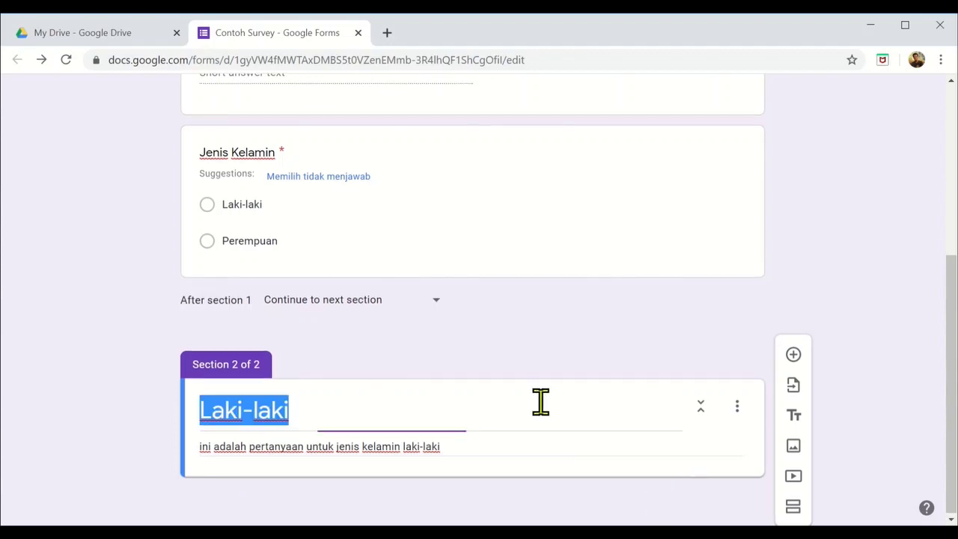
left_click(541, 402)
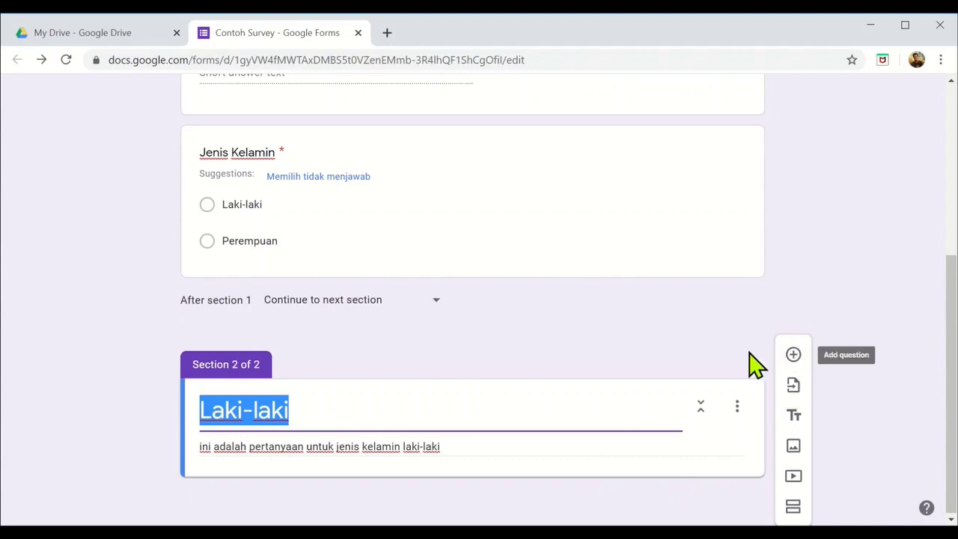
Step: Add a multiple-choice question "Pertanyaan pertama" to the "Laki-laki" section with options "Option 1", "Option 2", "Option 3" and "Other"
left_click(794, 356)
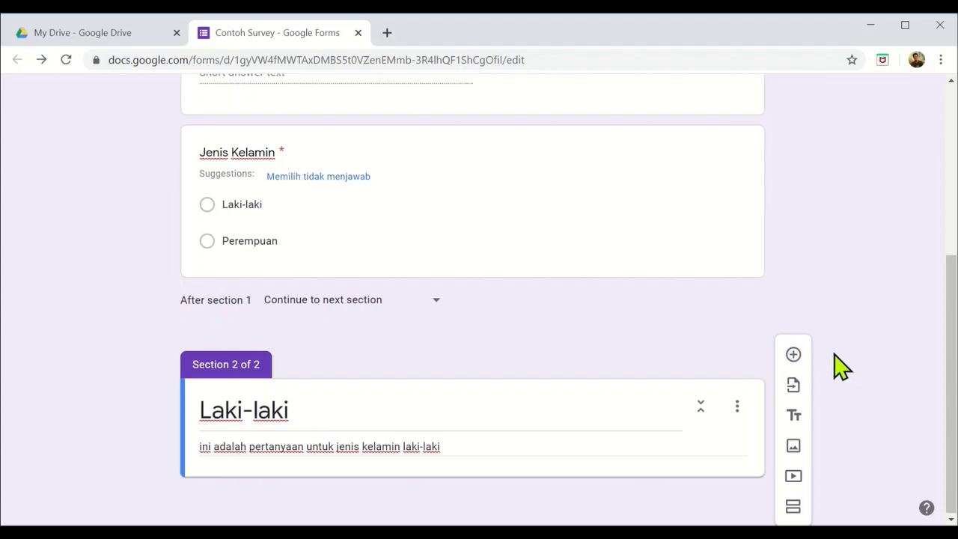
left_click(793, 357)
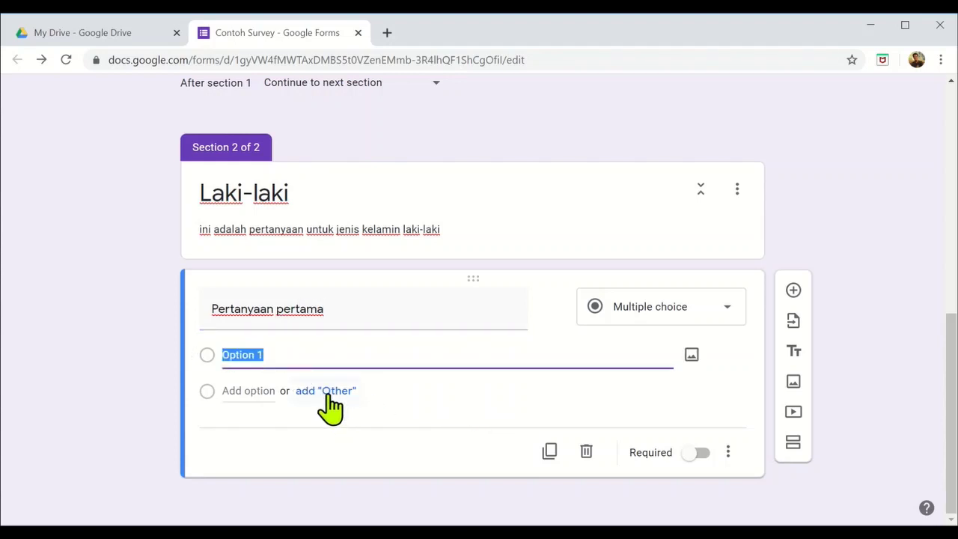
left_click(324, 391)
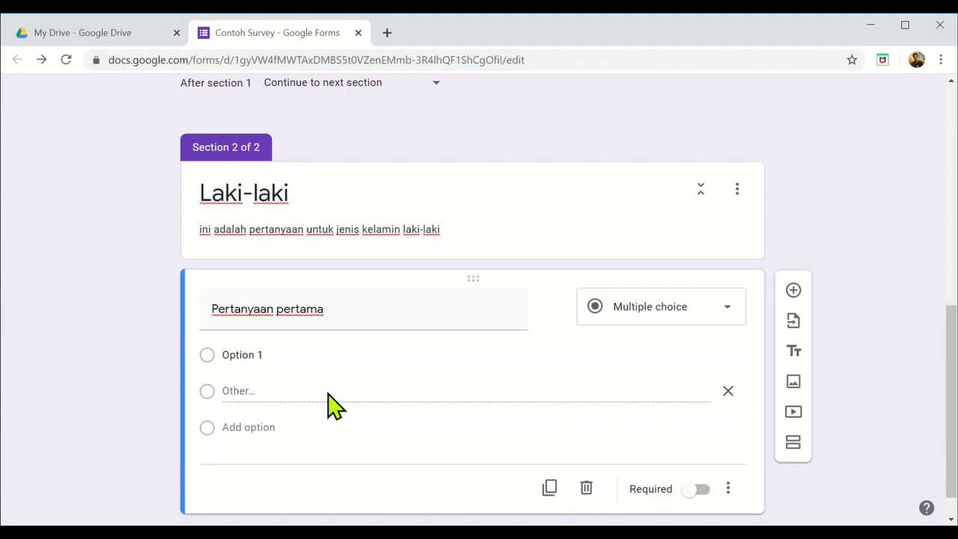
left_click(258, 428)
left_click(258, 463)
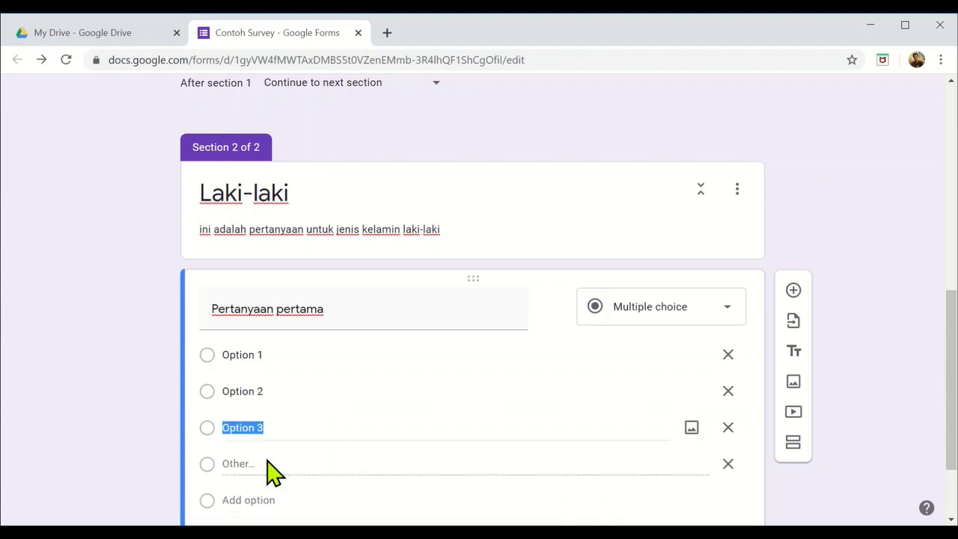
scroll(449, 269, "down", 2)
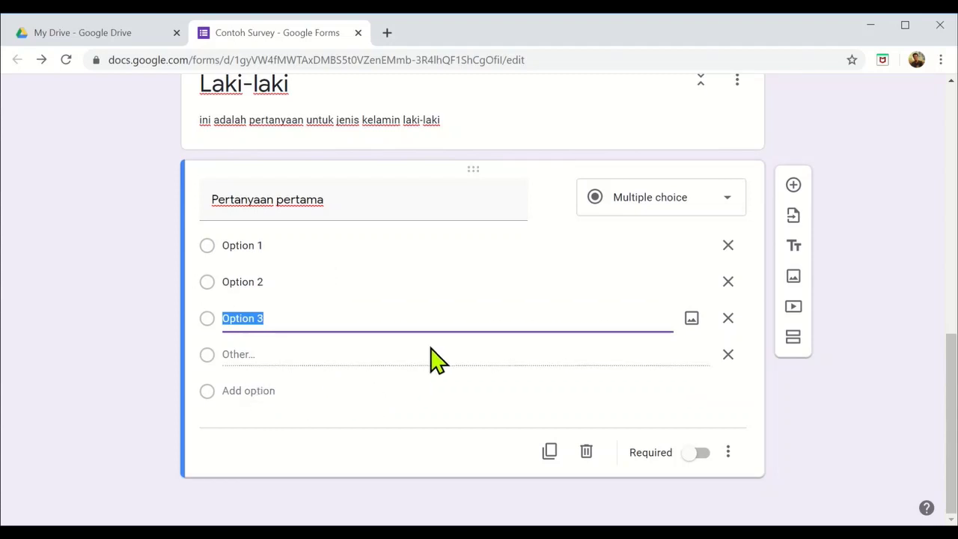
Step: Review the section routing of the "Jenis Kelamin" options and the contents of the "Laki-laki" section
scroll(441, 346, "up", 1)
scroll(460, 351, "up", 5)
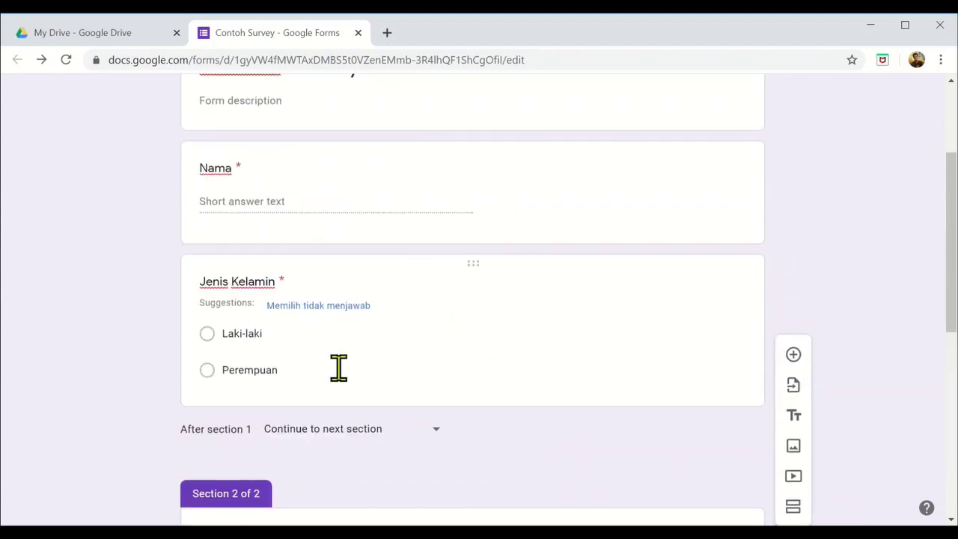
left_click(338, 369)
scroll(730, 406, "down", 1)
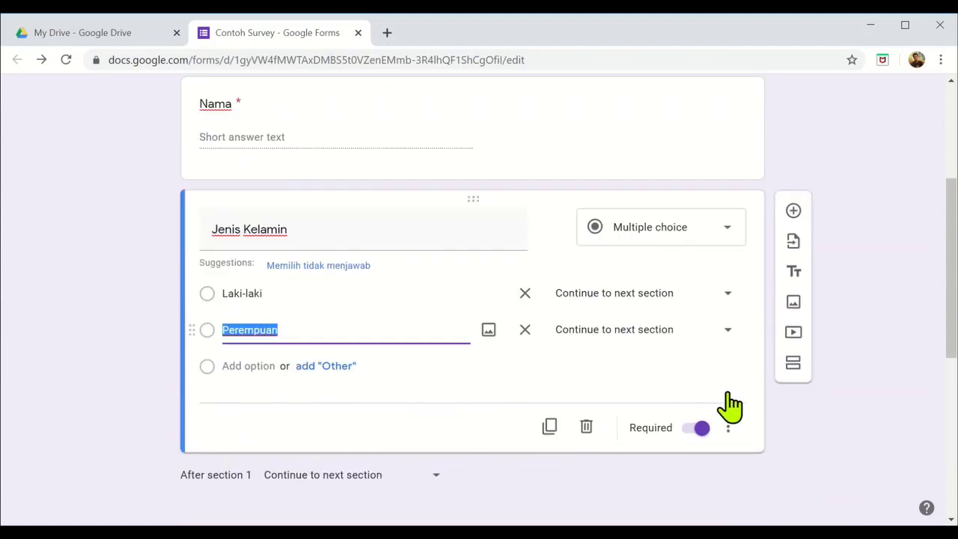
scroll(695, 400, "down", 3)
scroll(678, 315, "down", 1)
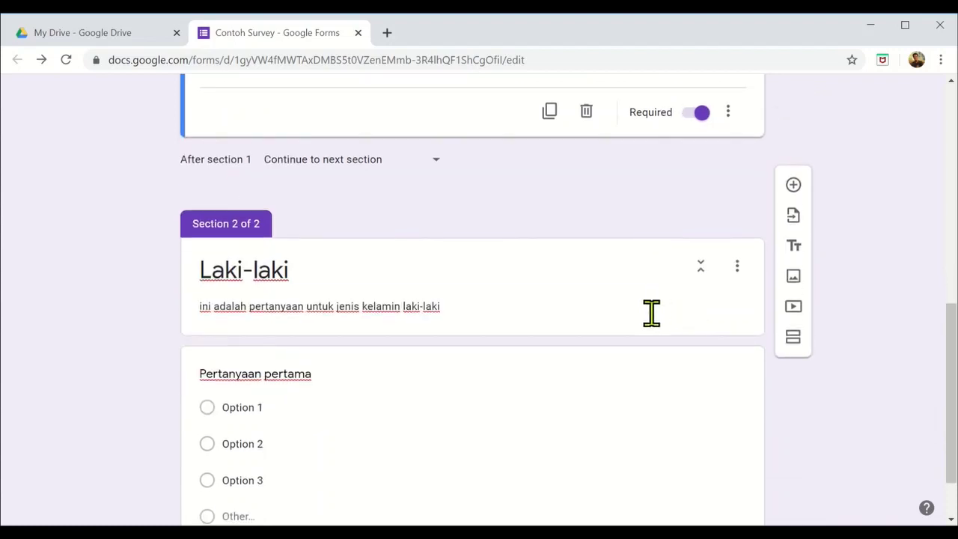
scroll(646, 322, "down", 1)
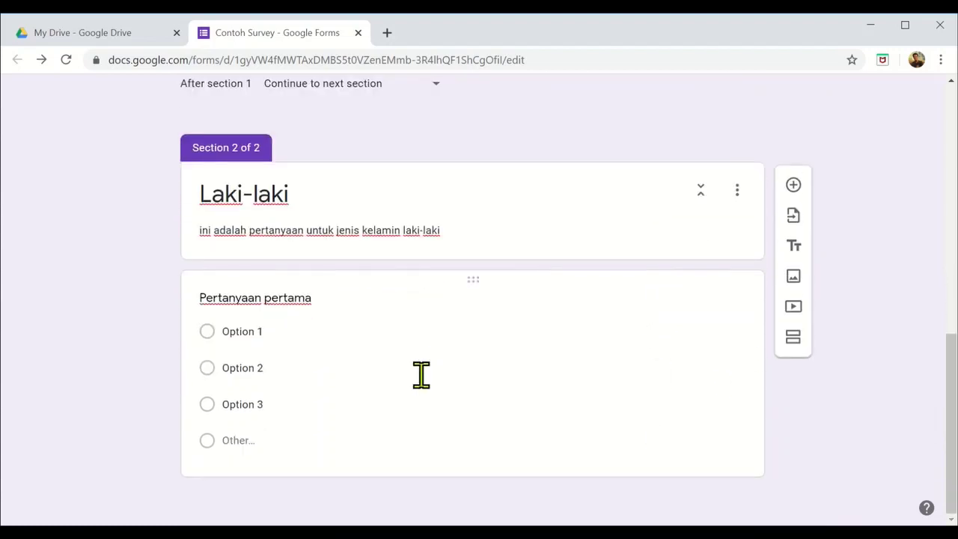
Step: Add a section after "Pertanyaan pertama" titled "Perempuan" with the description "Ini adalah pertanyaan untuk perempuan"
left_click(392, 467)
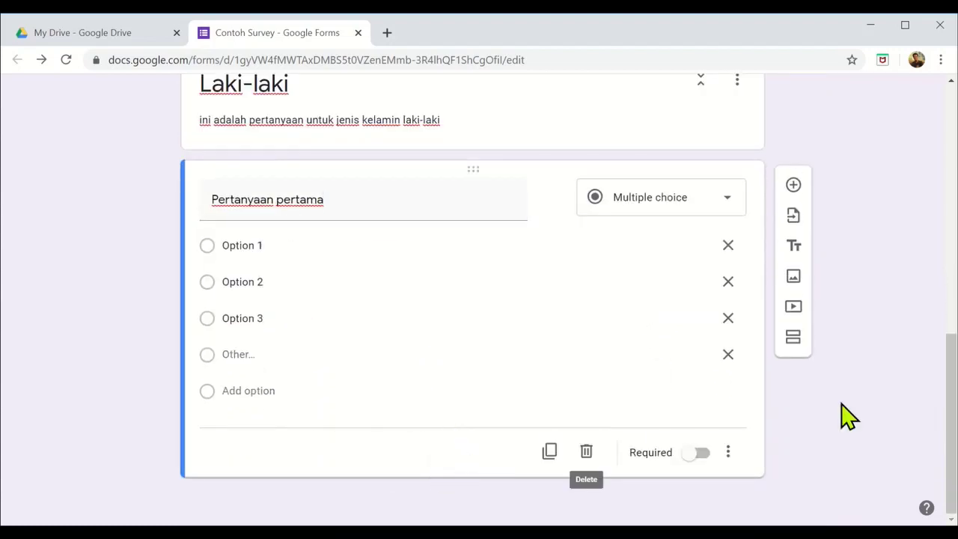
left_click(794, 337)
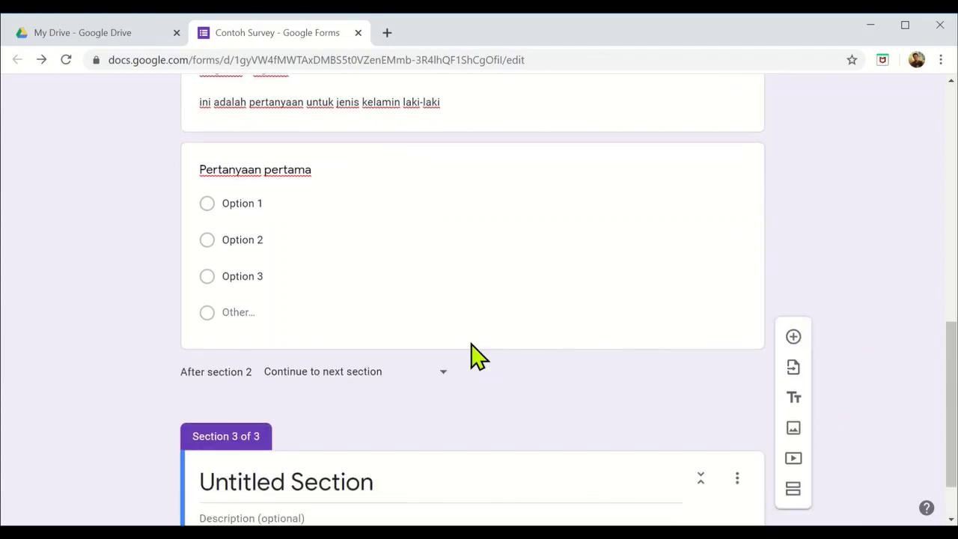
left_click(332, 410)
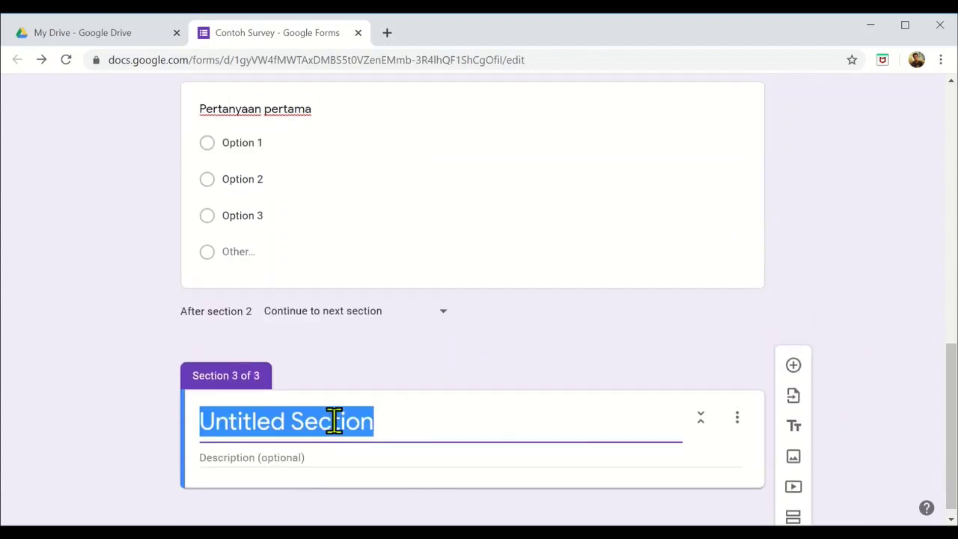
scroll(334, 417, "up", 4)
scroll(336, 434, "down", 4)
type("Perempuan")
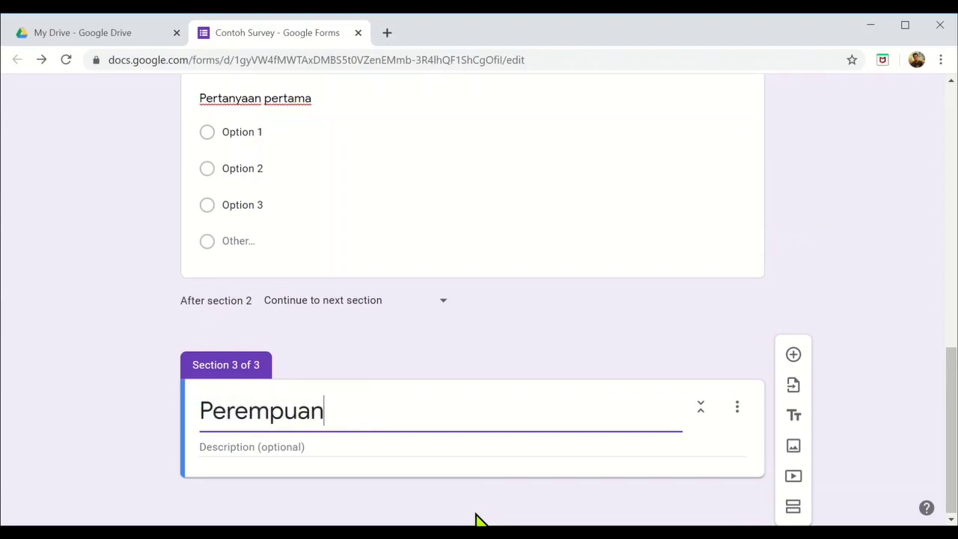
left_click(325, 446)
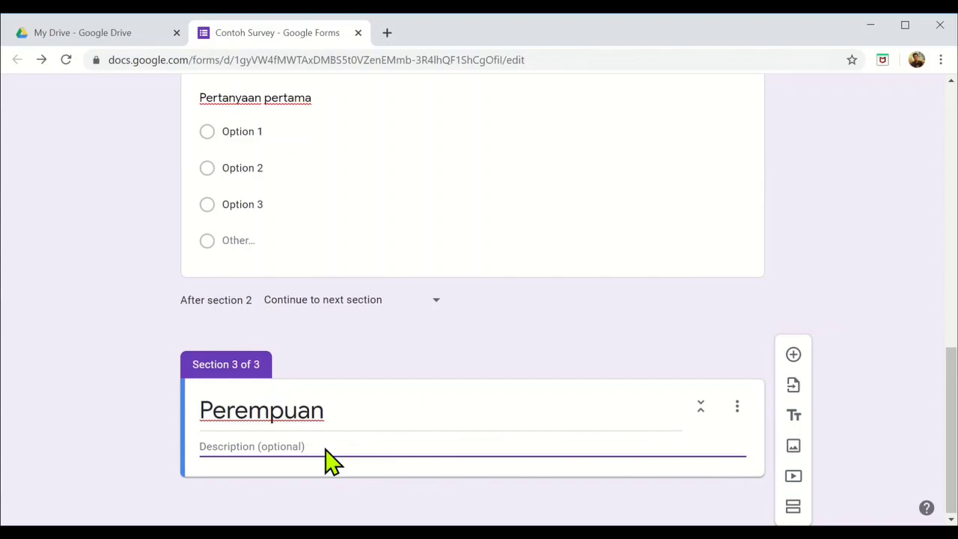
type("I")
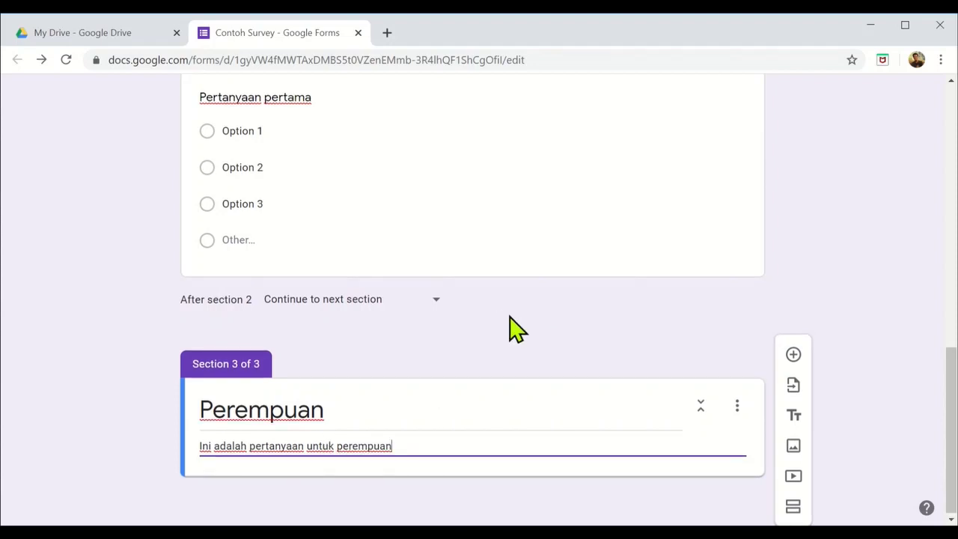
Step: Add a question "Pertanyaaan 1" to the "Perempuan" section with the options "Option 1", "Option 2" and "Other"
left_click(793, 356)
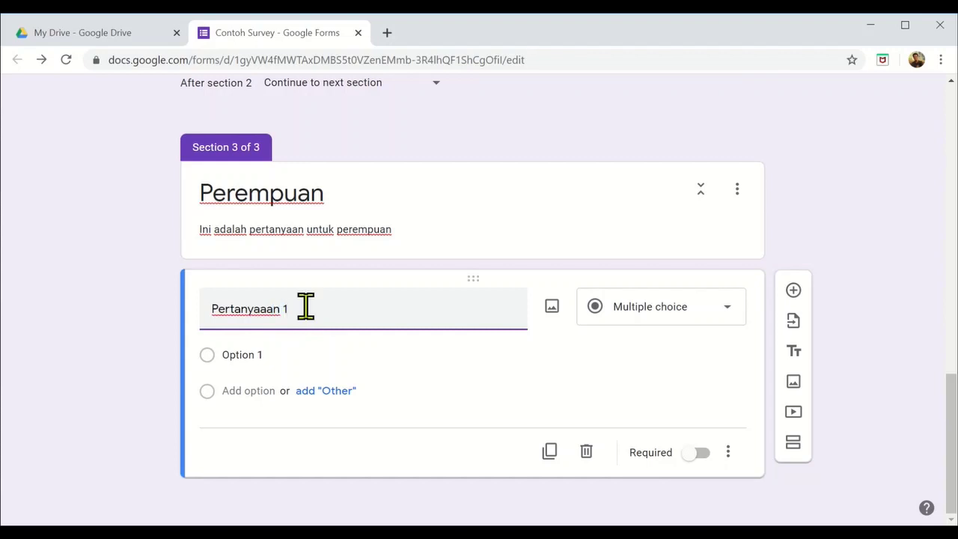
left_click(337, 390)
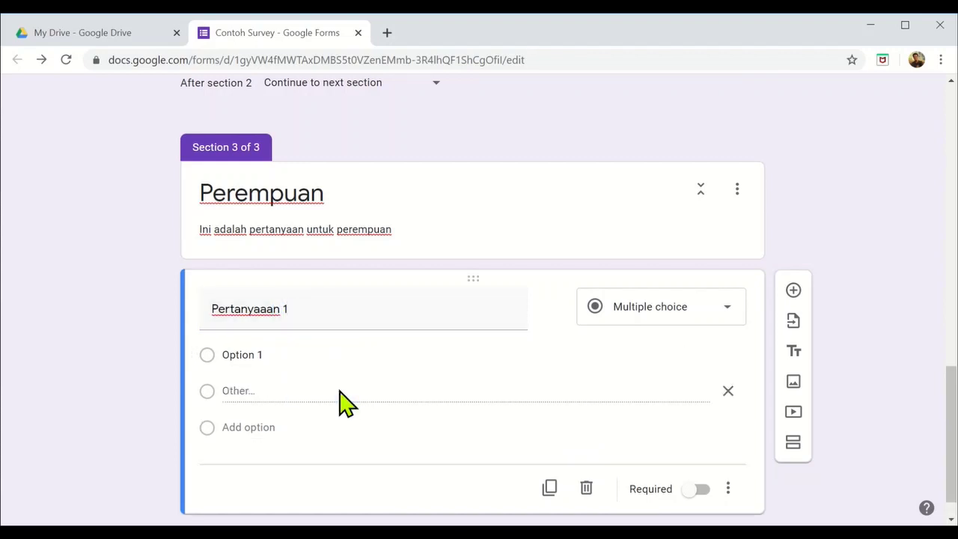
left_click(264, 427)
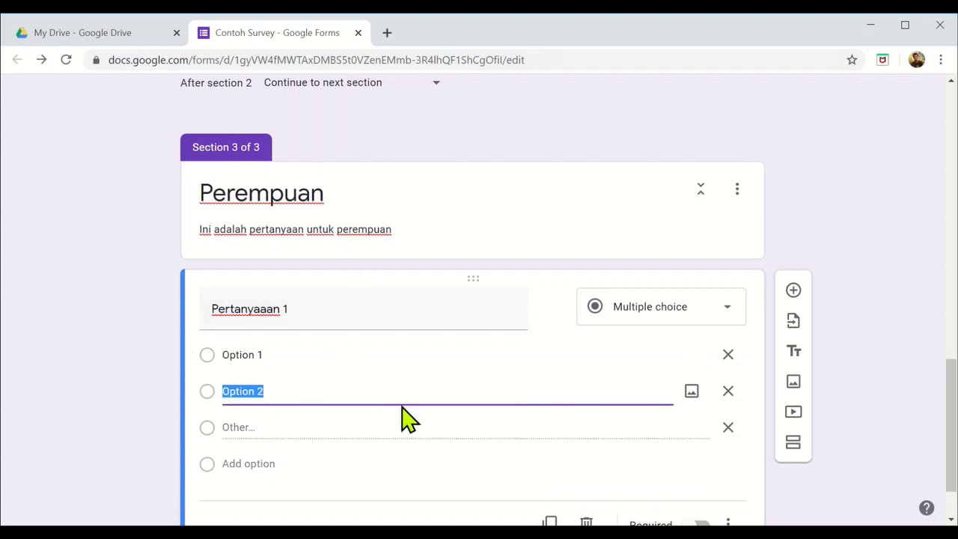
scroll(410, 380, "down", 1)
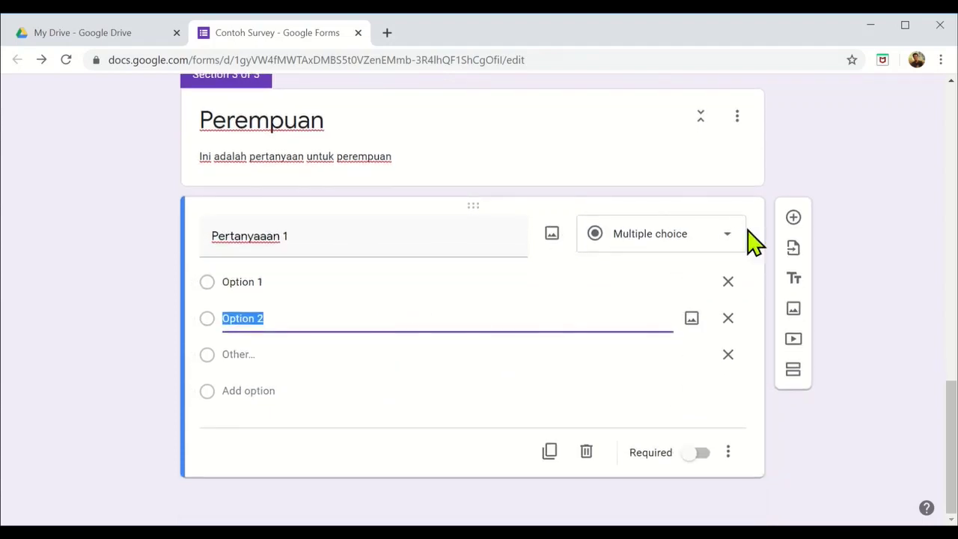
Step: Change the type of the "Pertanyaaan 1" question to checkboxes
left_click(723, 238)
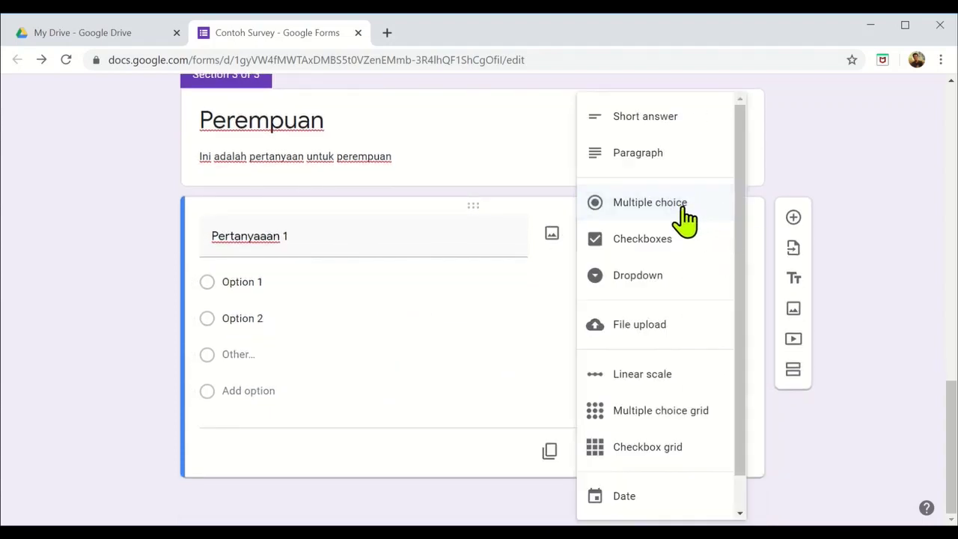
left_click(652, 239)
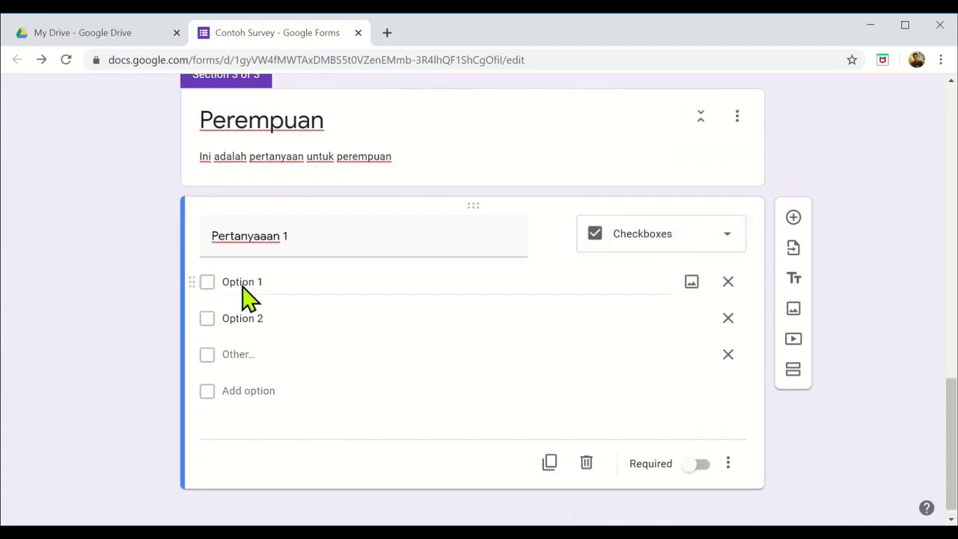
left_click(725, 237)
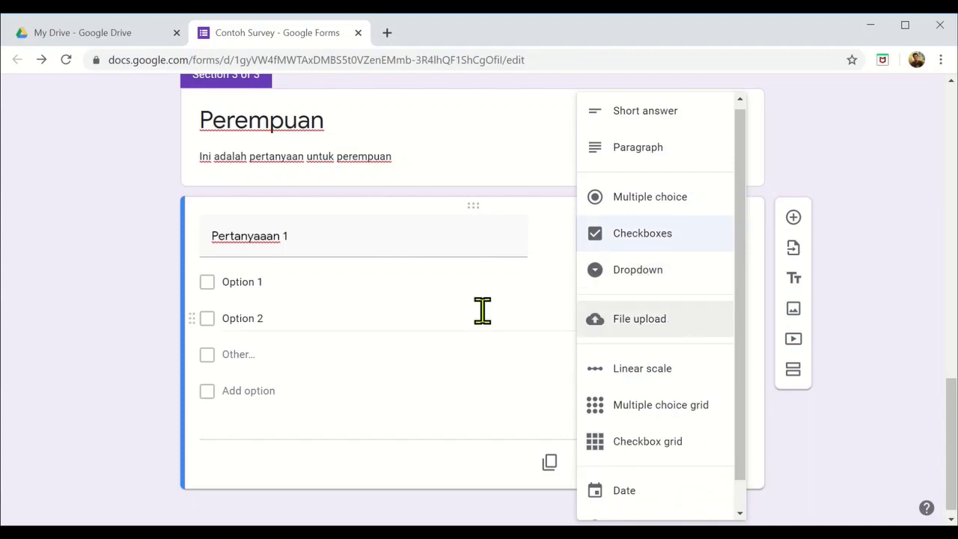
left_click(477, 313)
scroll(554, 384, "down", 1)
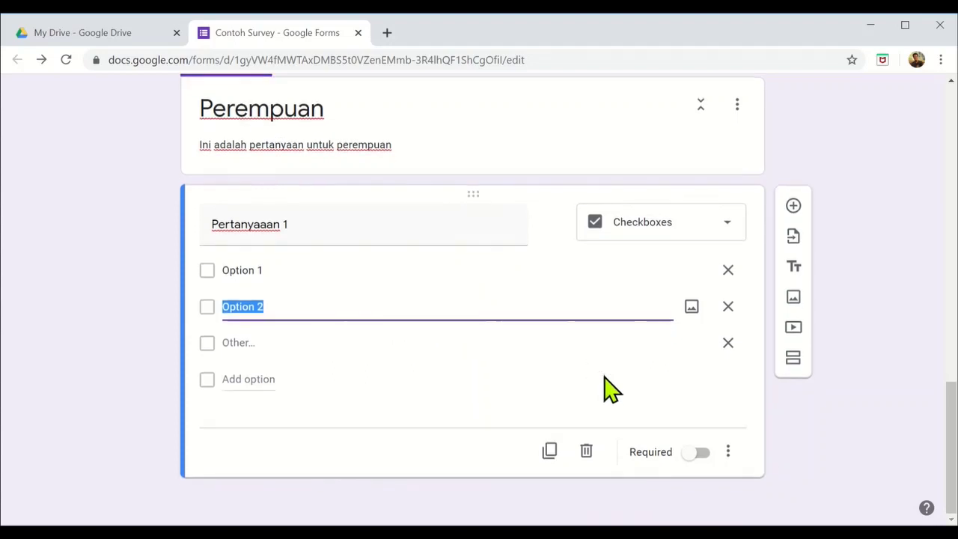
Step: Make the "Pertanyaaan 1" question in the "Perempuan" section required
scroll(595, 351, "up", 2)
scroll(591, 342, "up", 3)
scroll(616, 321, "down", 5)
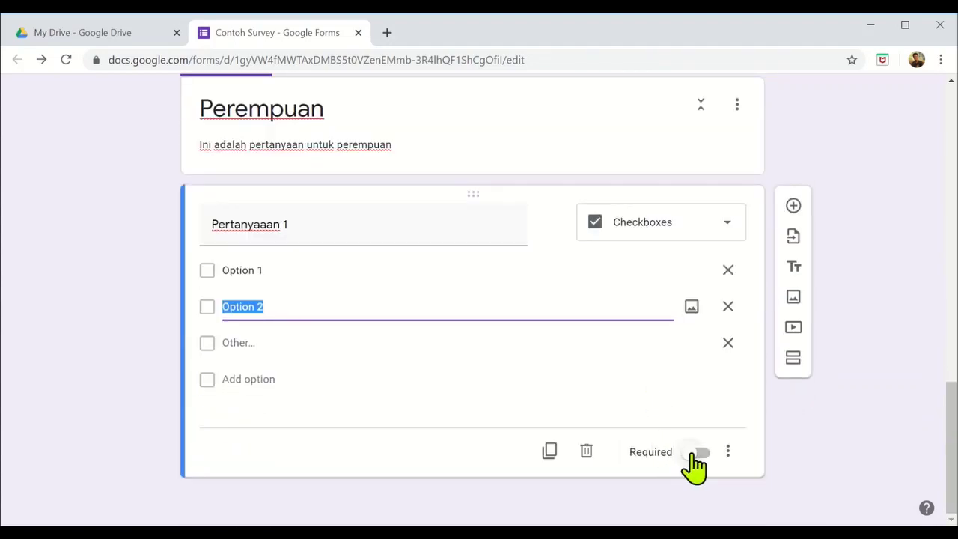
left_click(695, 453)
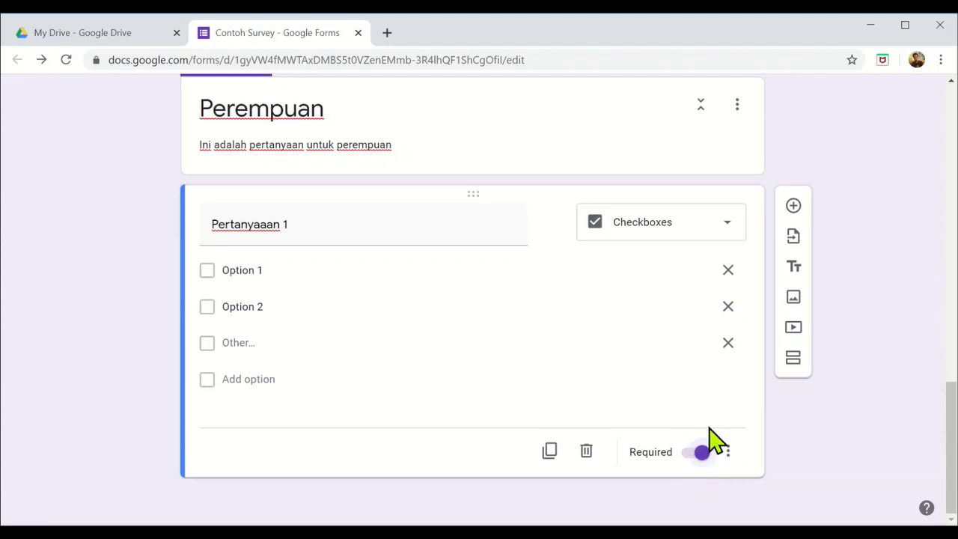
scroll(649, 333, "up", 4)
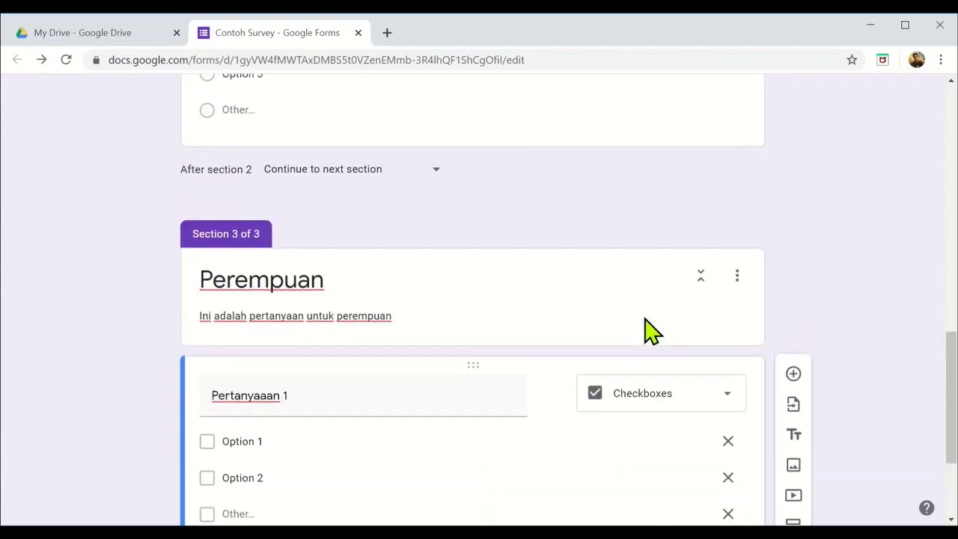
Step: Add "Option 3" to the "Pertanyaaan 1" question in the "Perempuan" section and remove its "Other" option
scroll(647, 330, "down", 3)
scroll(648, 331, "up", 2)
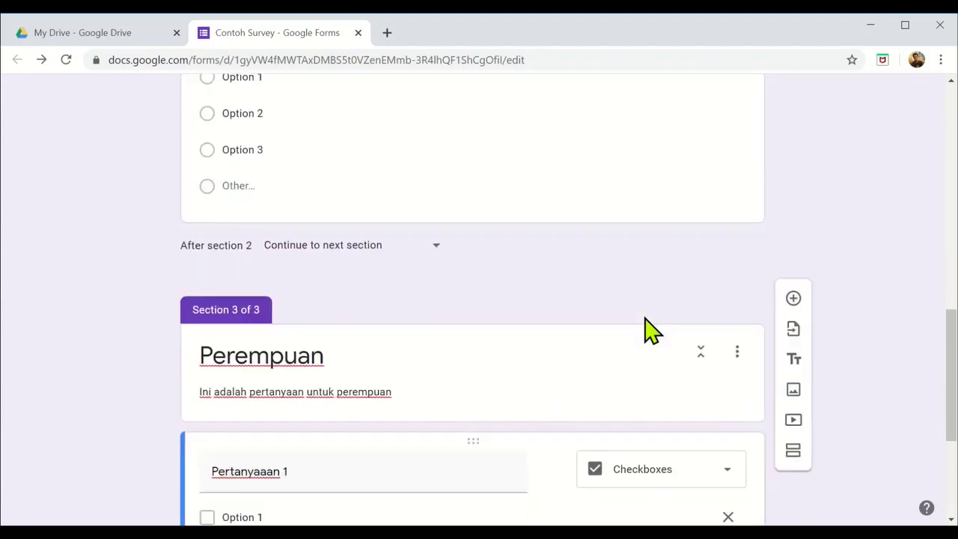
scroll(648, 331, "down", 3)
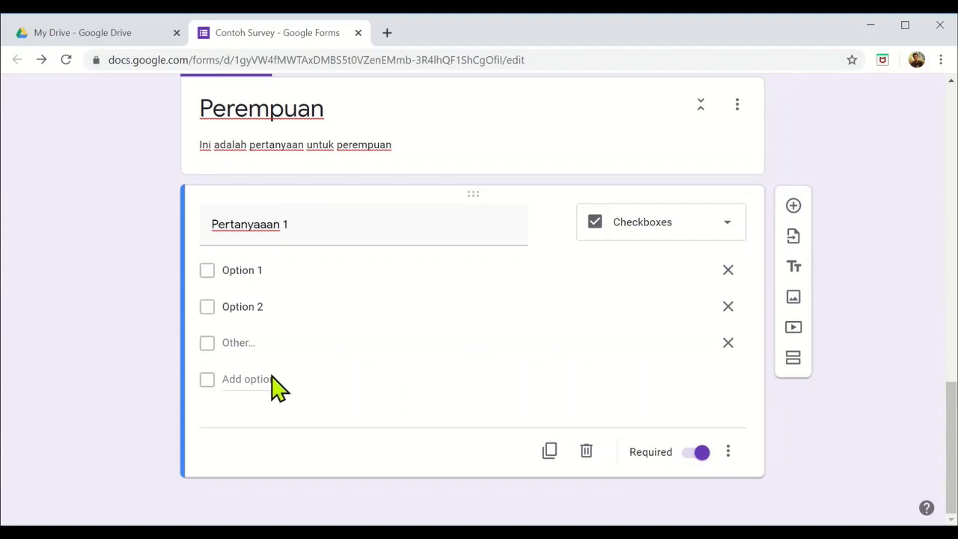
left_click(247, 379)
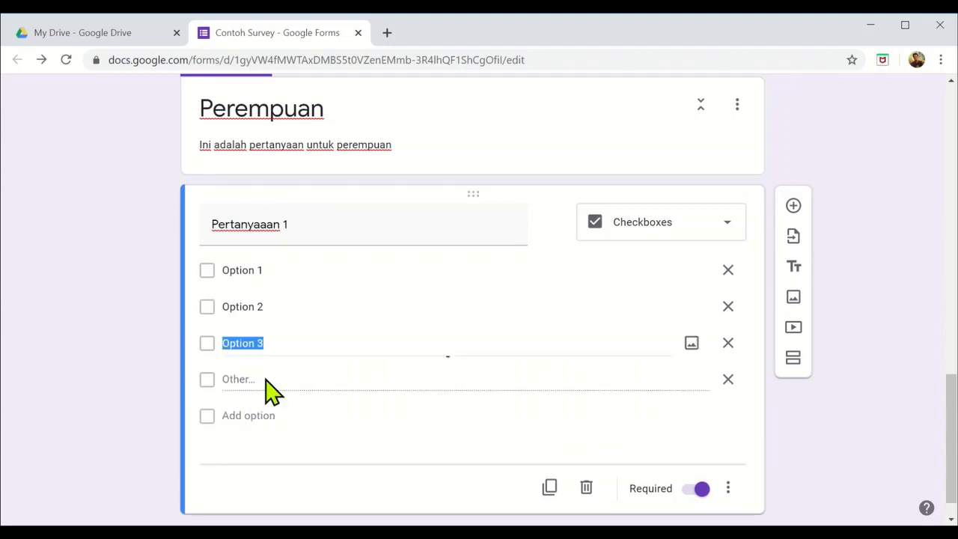
left_click(728, 379)
Step: Remove the "Other" option from the "Pertanyaan pertama" question in the "Laki-laki" section and make the question required
scroll(669, 385, "up", 4)
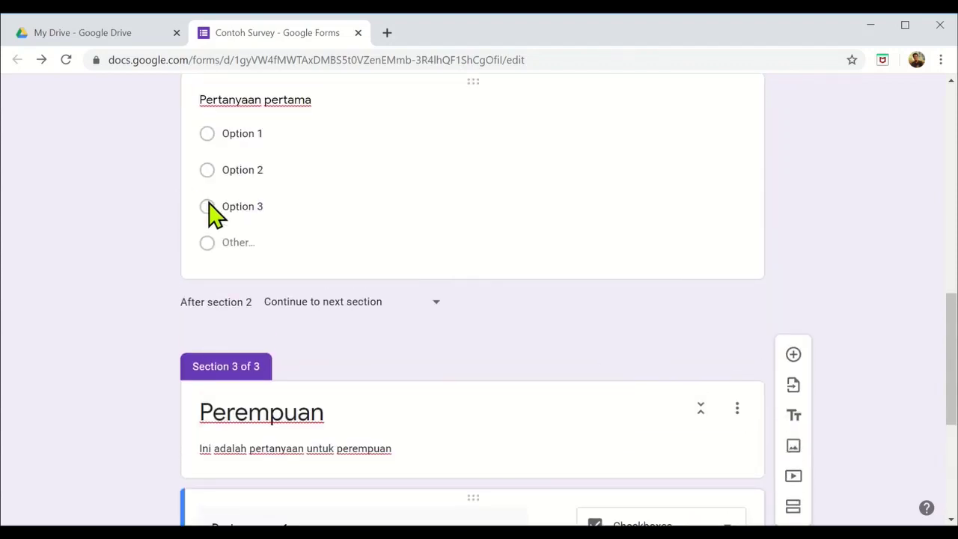
left_click(253, 206)
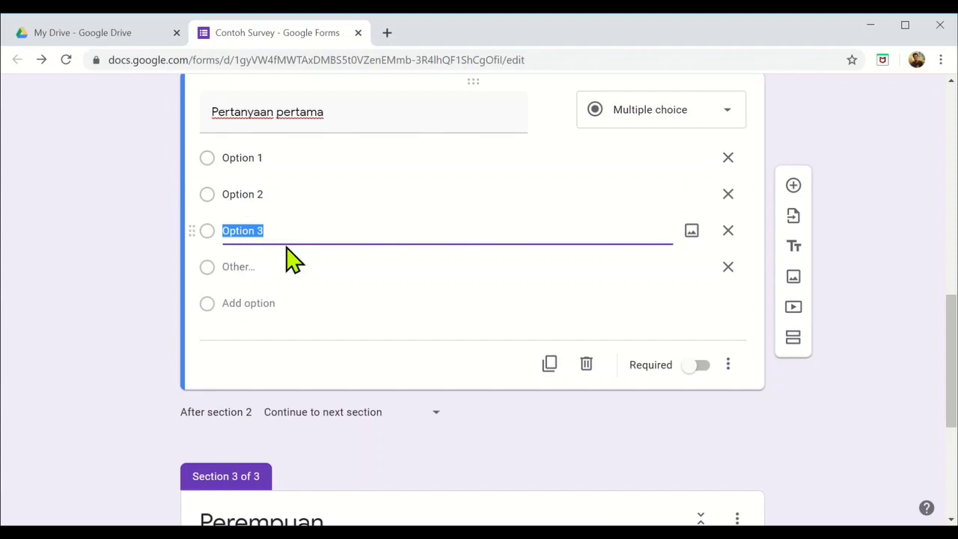
left_click(728, 268)
left_click(696, 328)
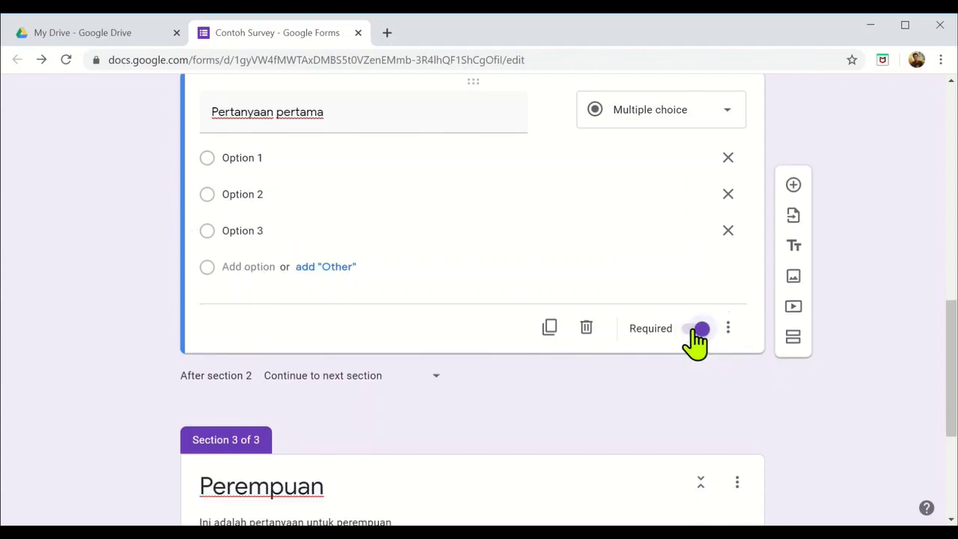
scroll(697, 352, "down", 2)
scroll(621, 239, "up", 4)
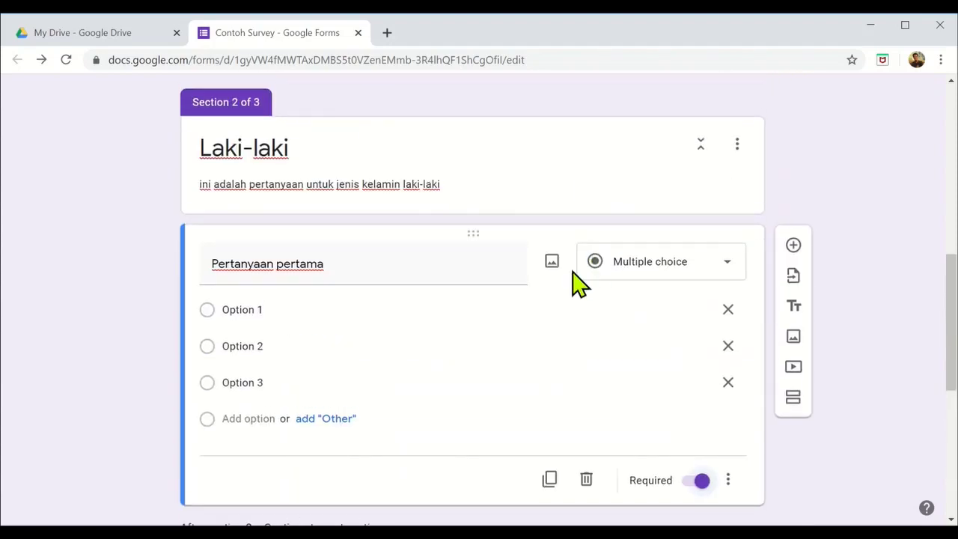
Step: Route the "Jenis Kelamin" answers so "Laki-laki" goes to section 2 (Laki-laki) and "Perempuan" goes to section 3 (Perempuan)
scroll(699, 289, "up", 4)
left_click(533, 266)
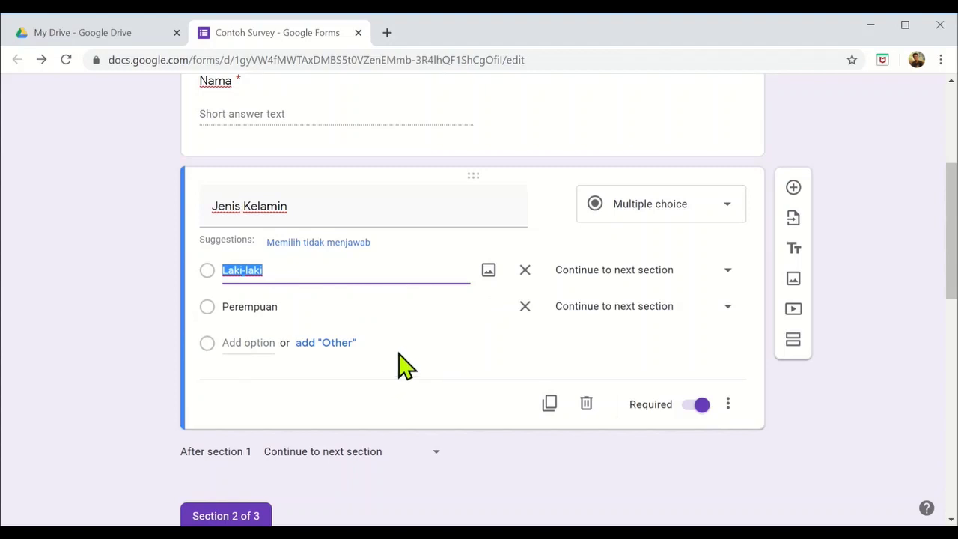
scroll(570, 299, "down", 1)
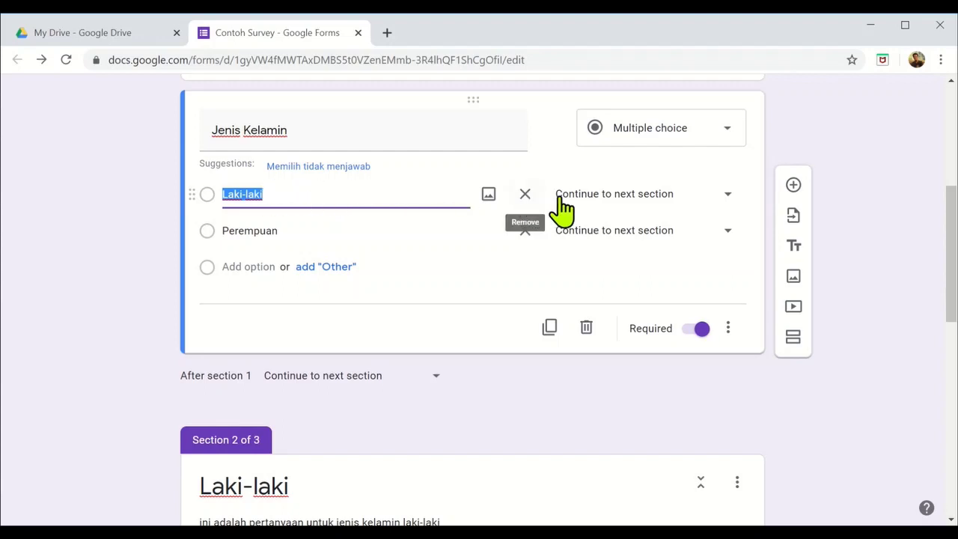
scroll(530, 172, "down", 1)
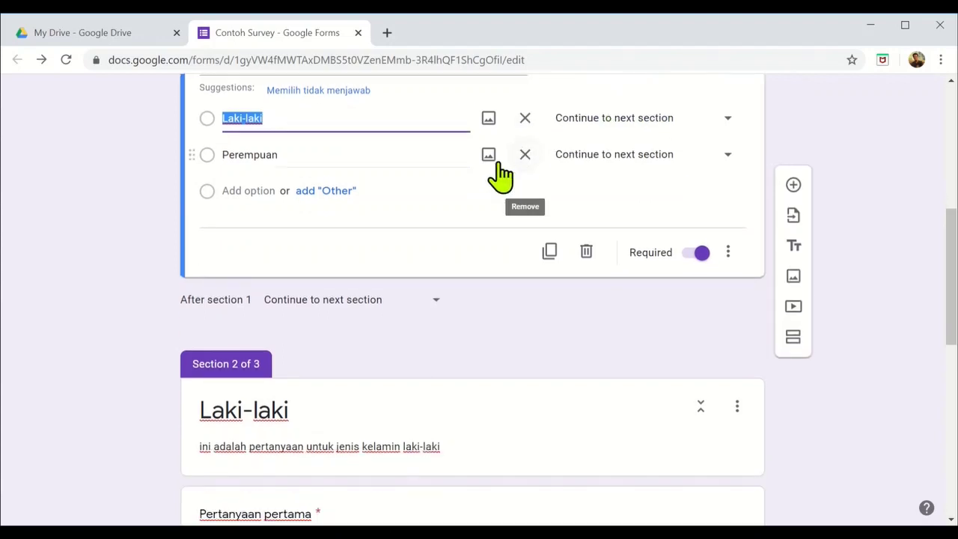
scroll(438, 306, "down", 1)
scroll(505, 385, "up", 3)
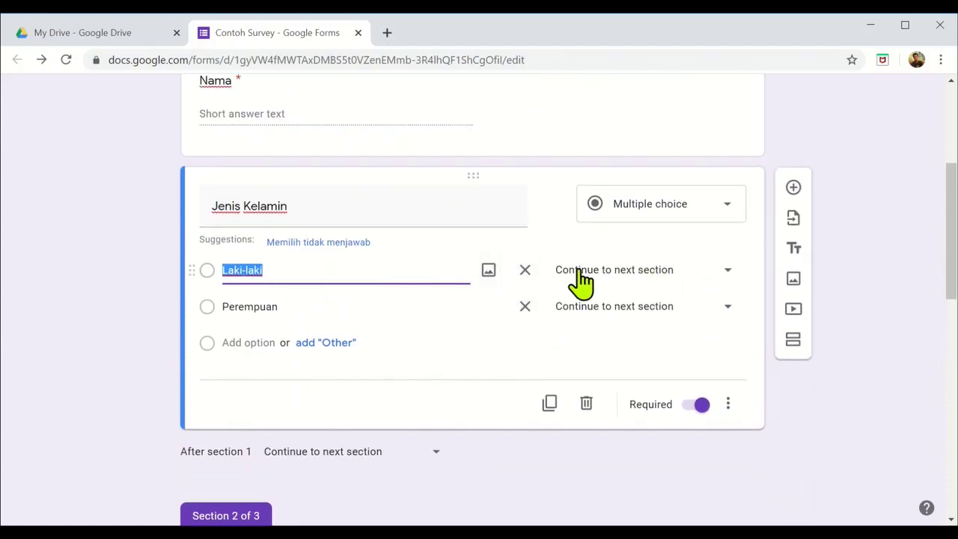
left_click(728, 273)
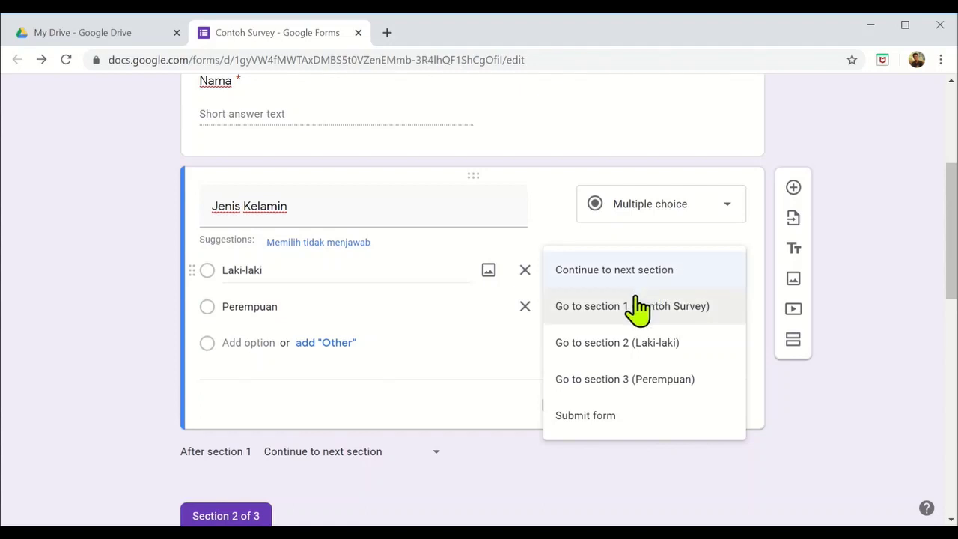
left_click(627, 353)
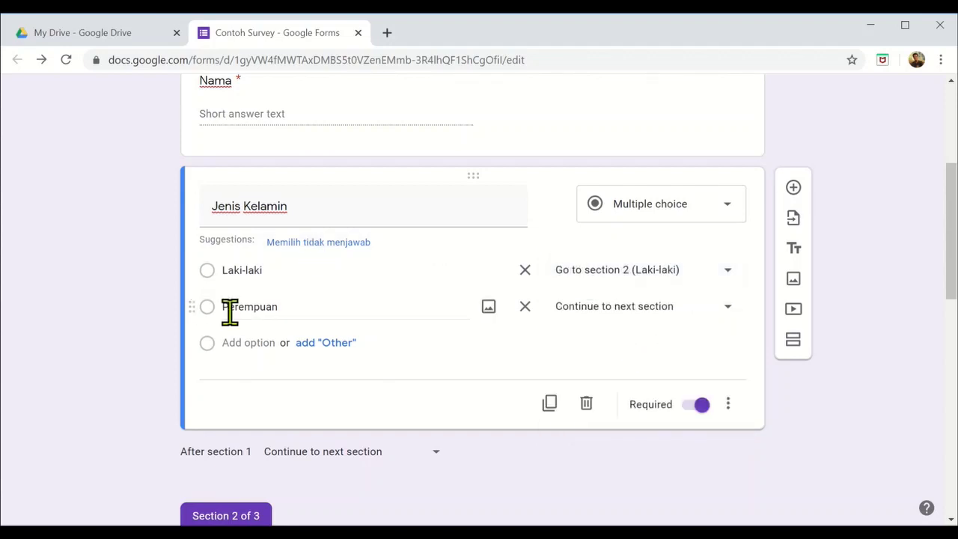
left_click(725, 307)
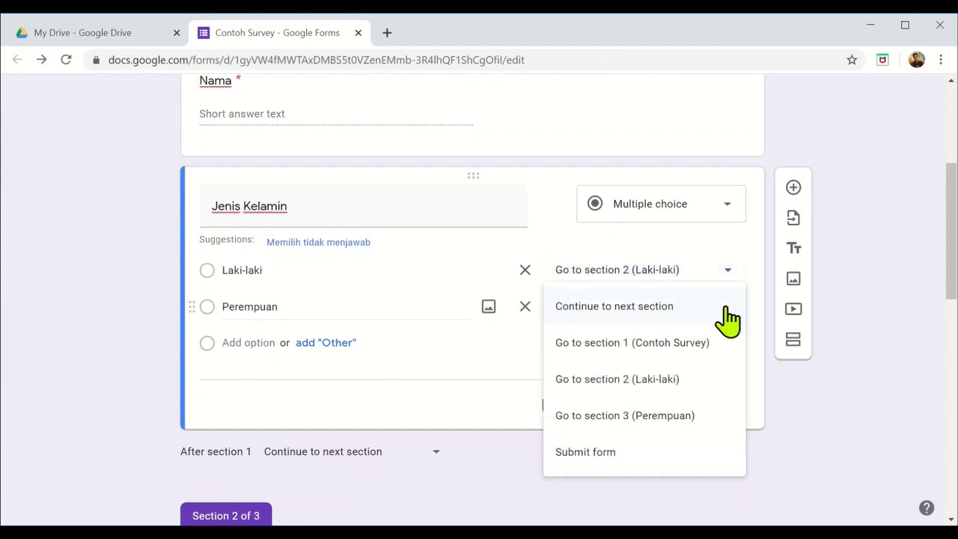
left_click(663, 416)
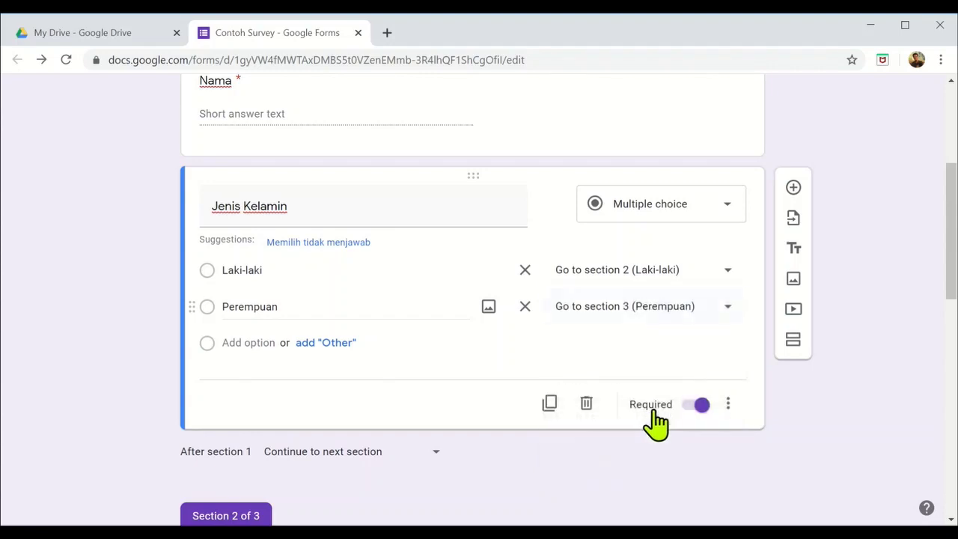
Step: Review the "Laki-laki" and "Perempuan" sections, including the additional settings available for the "Pertanyaaan 1" question
scroll(681, 345, "down", 2)
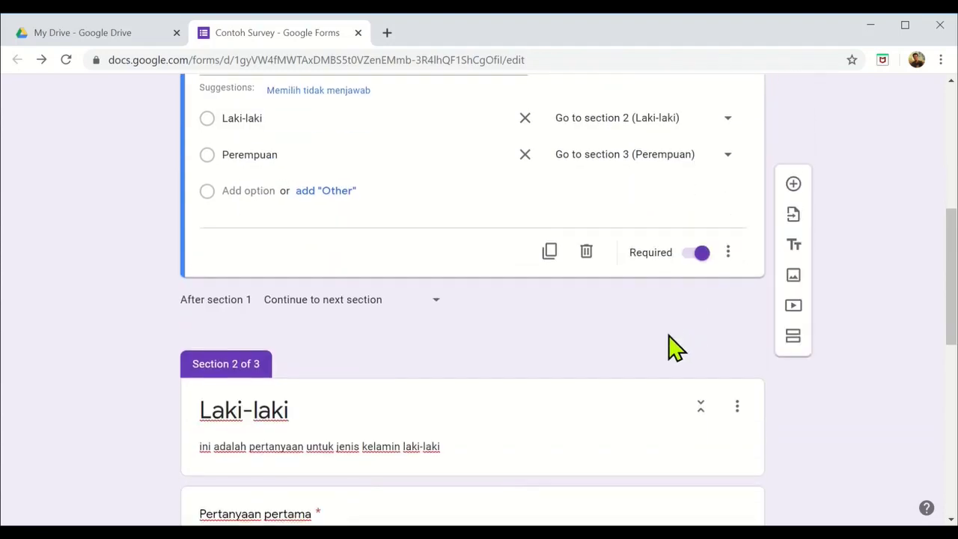
scroll(670, 340, "down", 7)
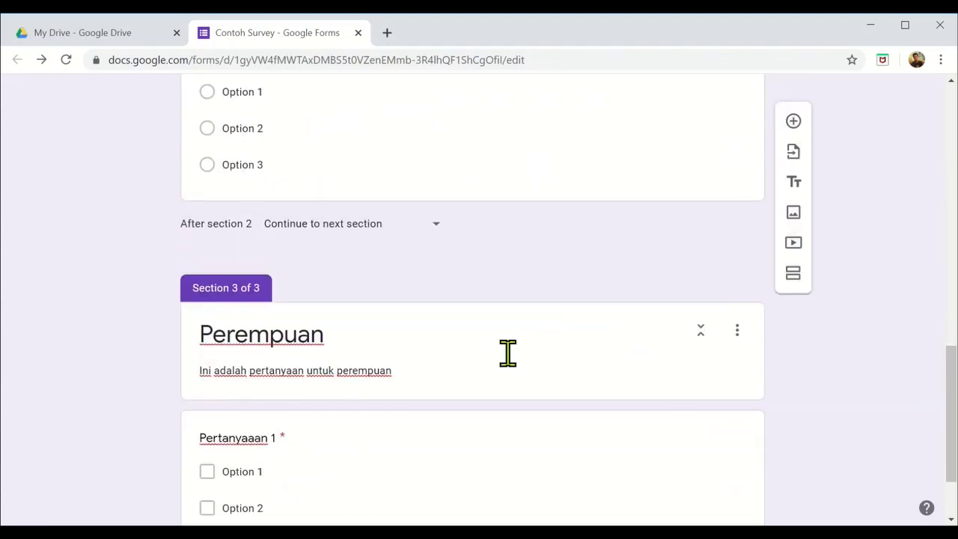
left_click(501, 437)
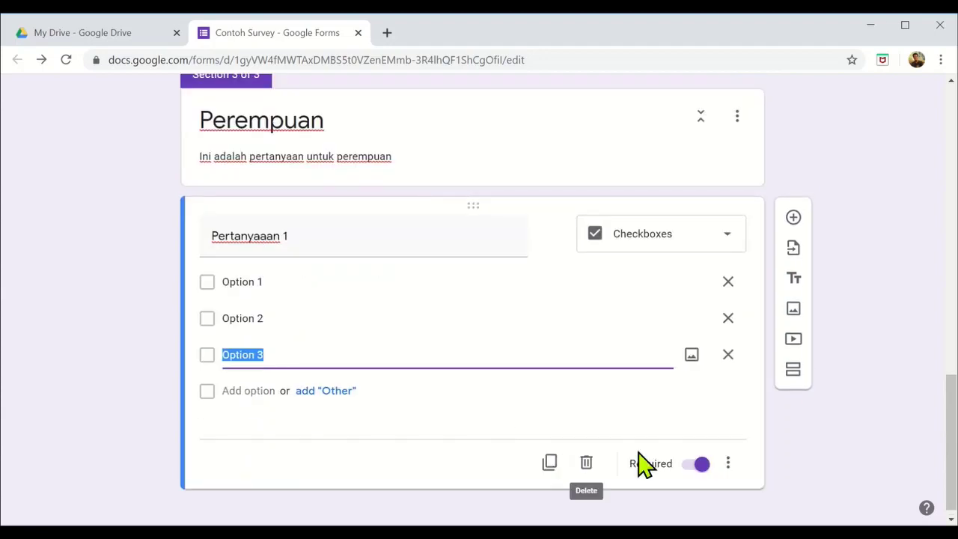
left_click(727, 464)
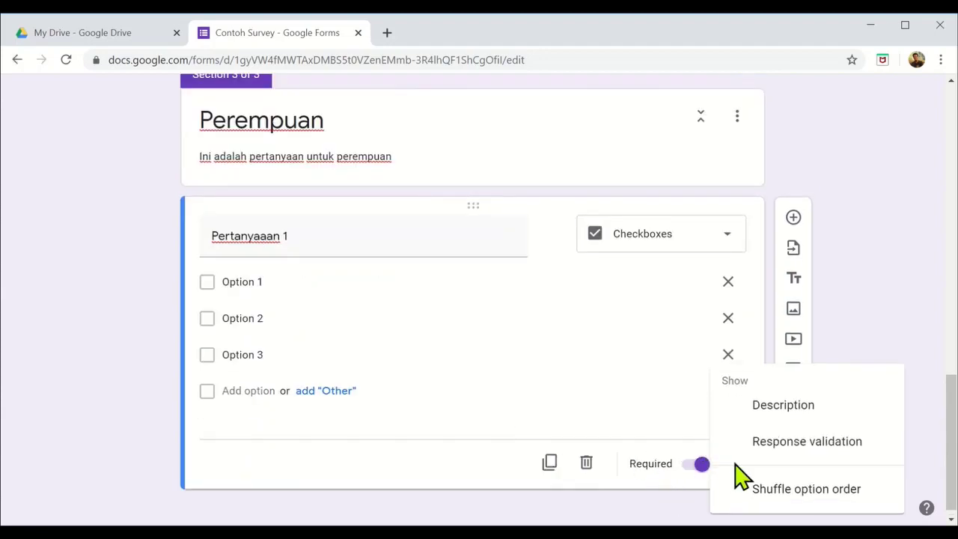
left_click(513, 348)
scroll(497, 346, "up", 2)
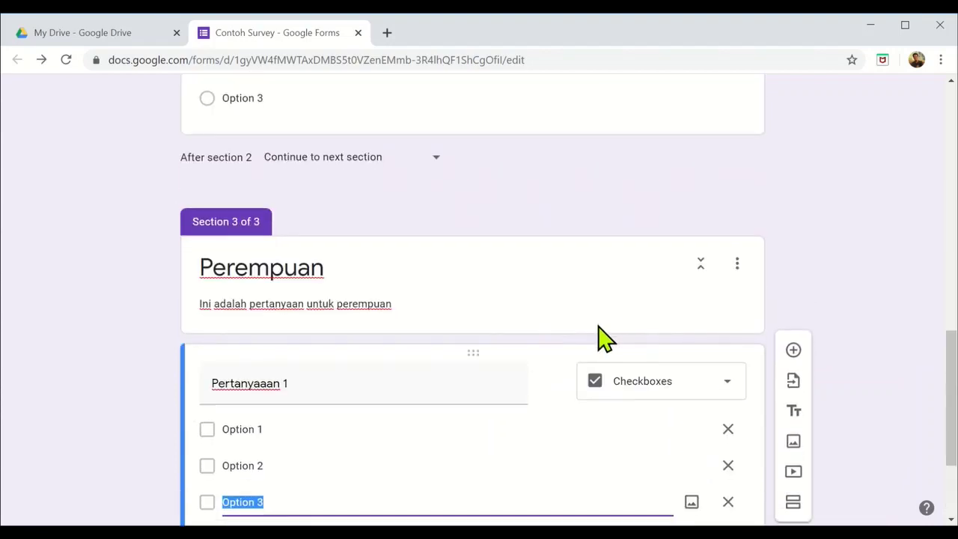
scroll(599, 338, "down", 2)
scroll(500, 386, "up", 10)
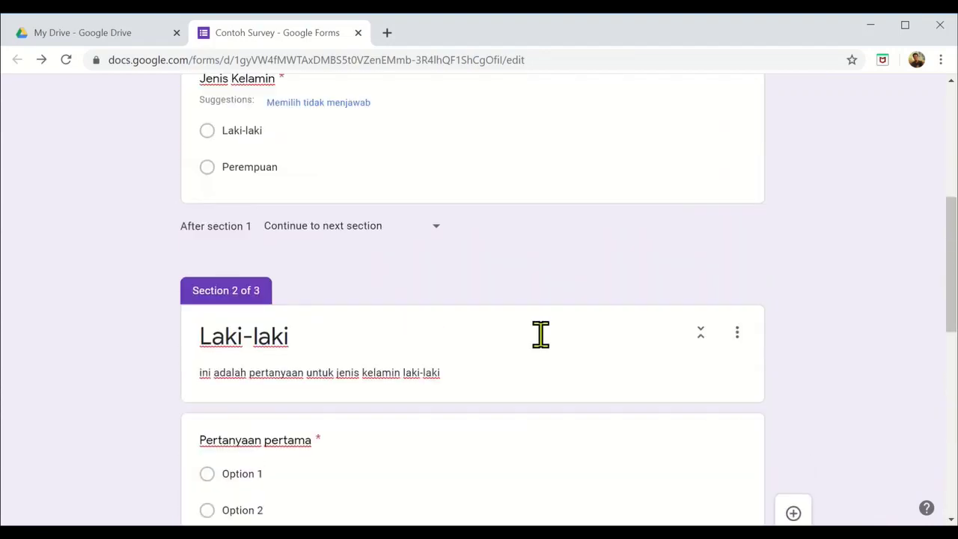
Step: Preview the form and complete its first page with "Test 1" for "Nama" and "Laki-laki" for "Jenis Kelamin"
scroll(533, 335, "up", 5)
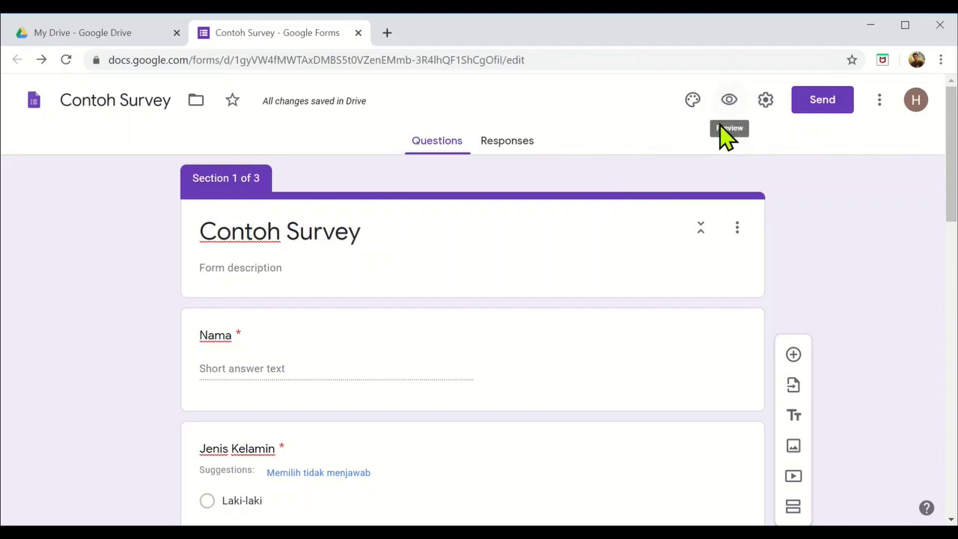
left_click(729, 100)
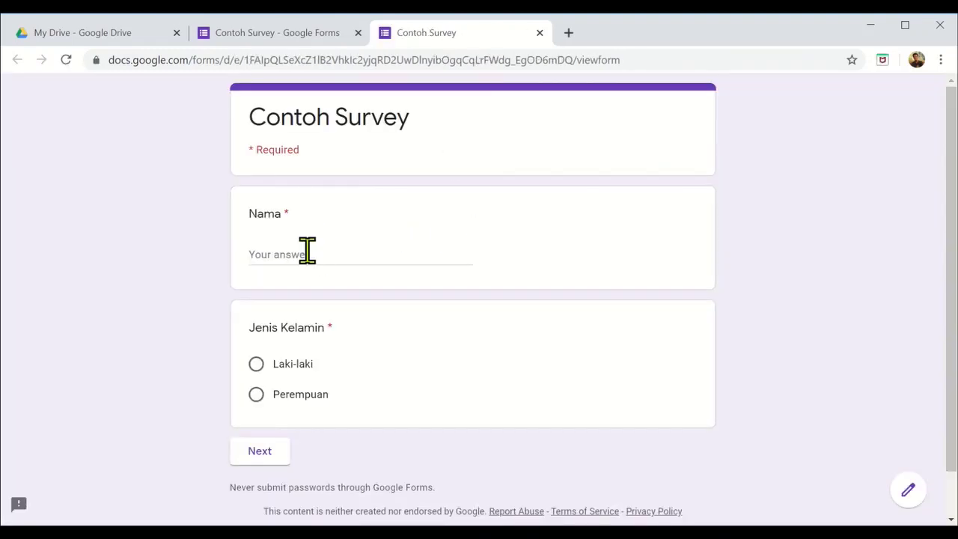
left_click(342, 252)
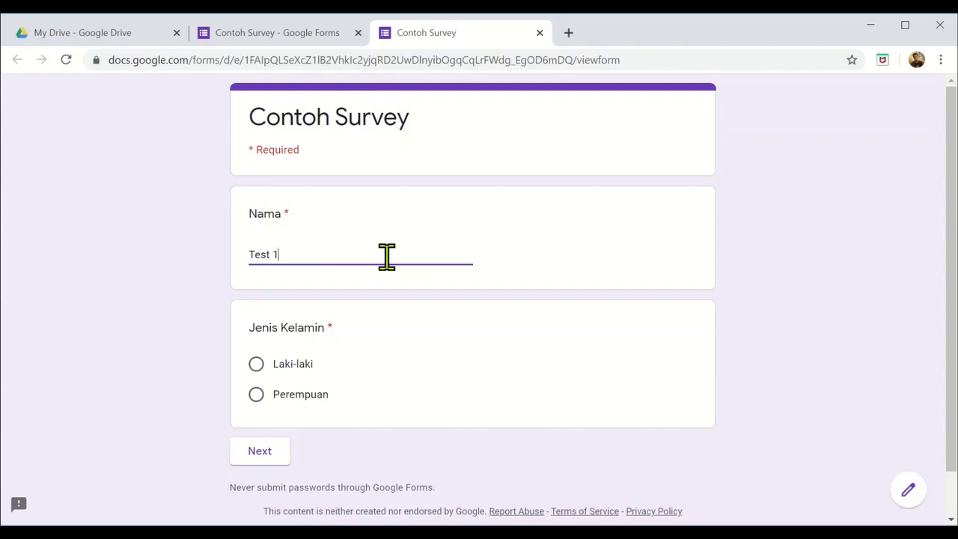
scroll(408, 307, "down", 1)
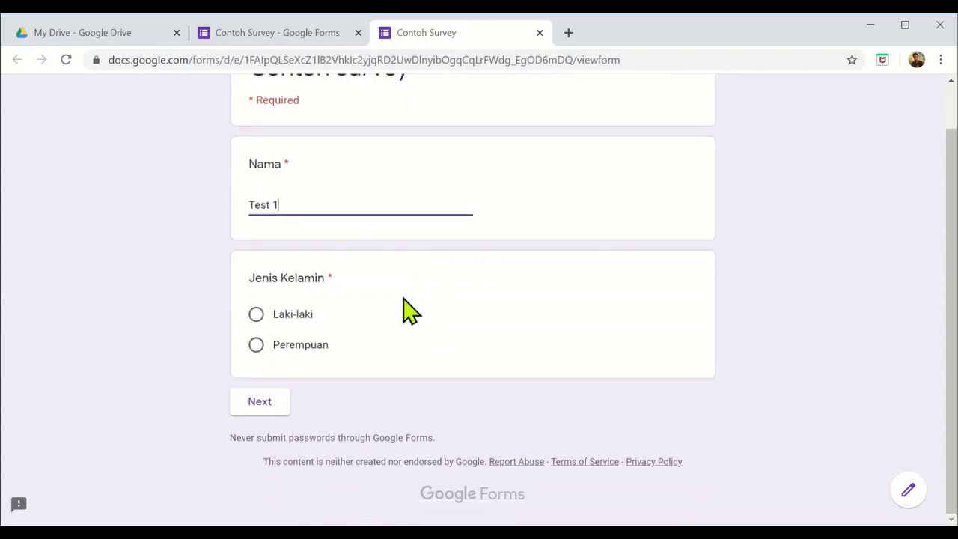
left_click(257, 316)
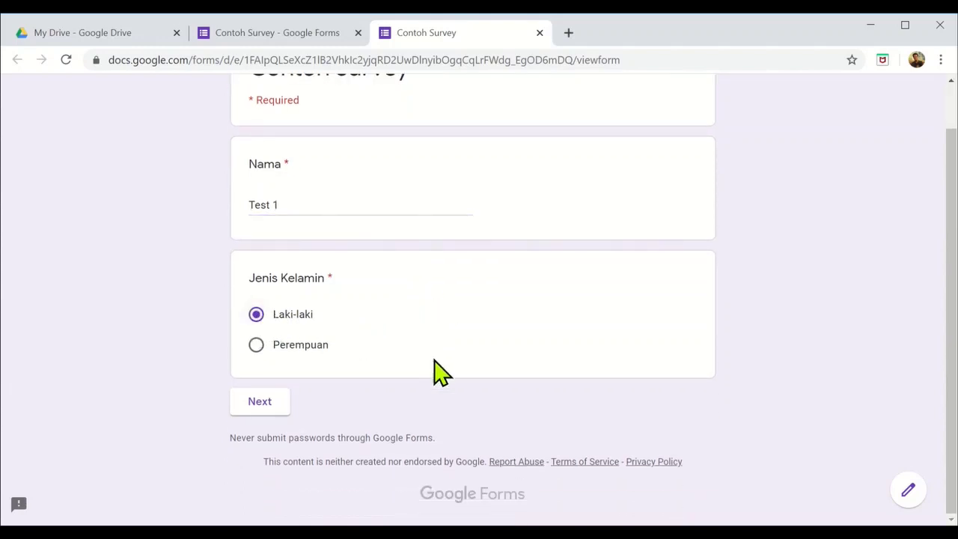
left_click(259, 402)
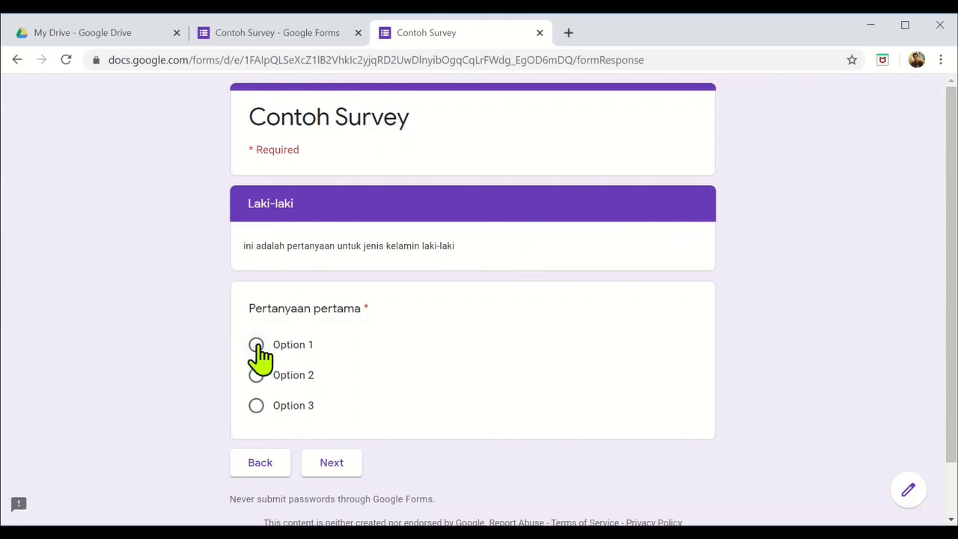
Step: Answer "Pertanyaan pertama" with "Option 1" in the preview, check which section follows it, and close the preview
left_click(336, 471)
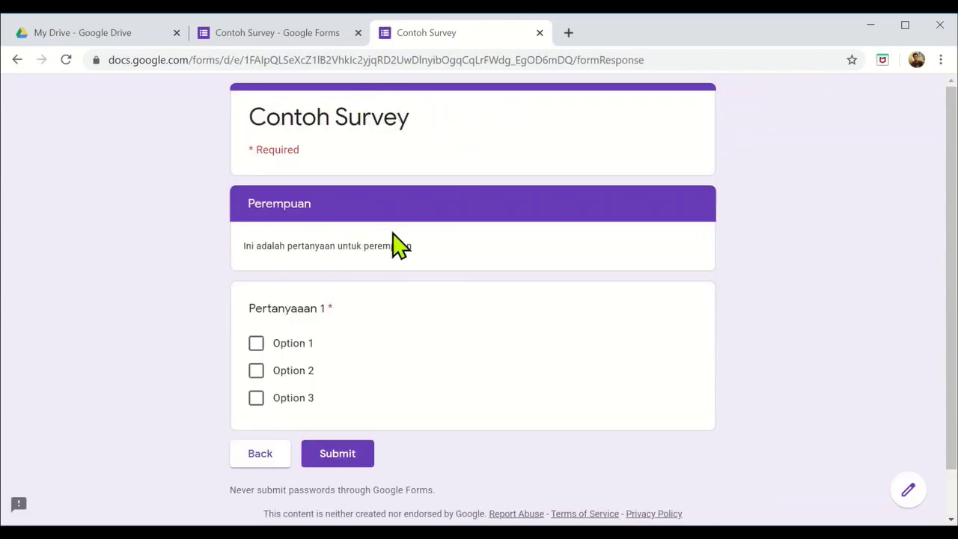
left_click(260, 455)
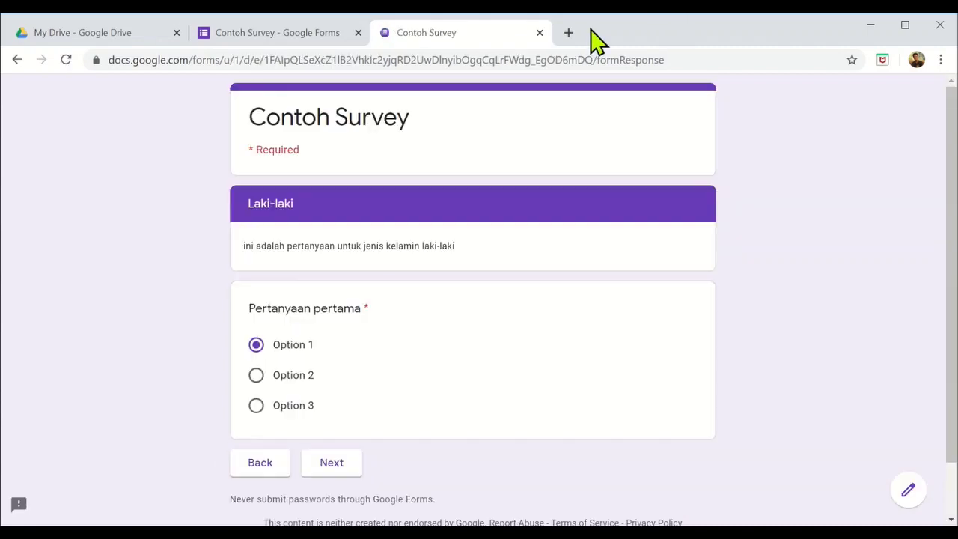
left_click(540, 33)
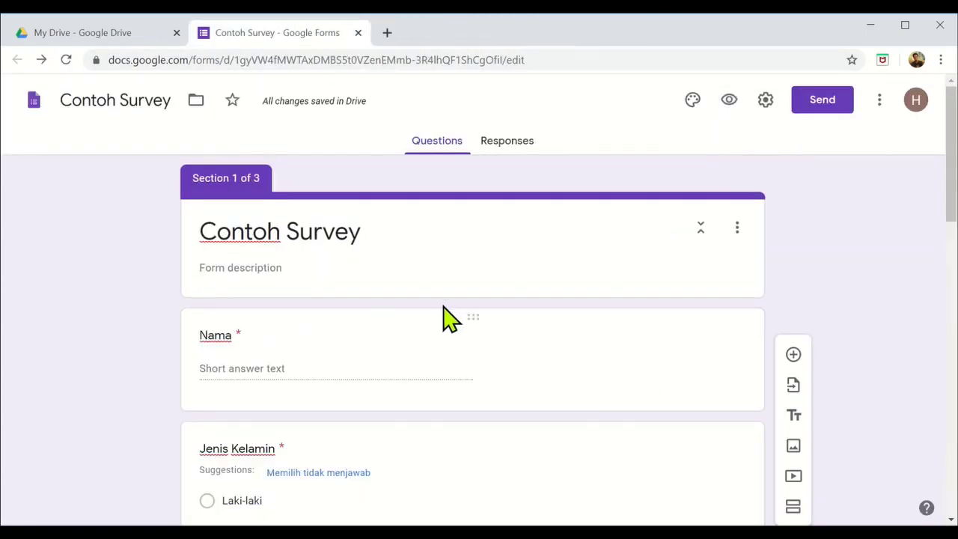
Step: Set the form to submit after section 2 (Laki-laki) instead of continuing to the "Perempuan" section
scroll(524, 318, "down", 3)
scroll(553, 314, "down", 2)
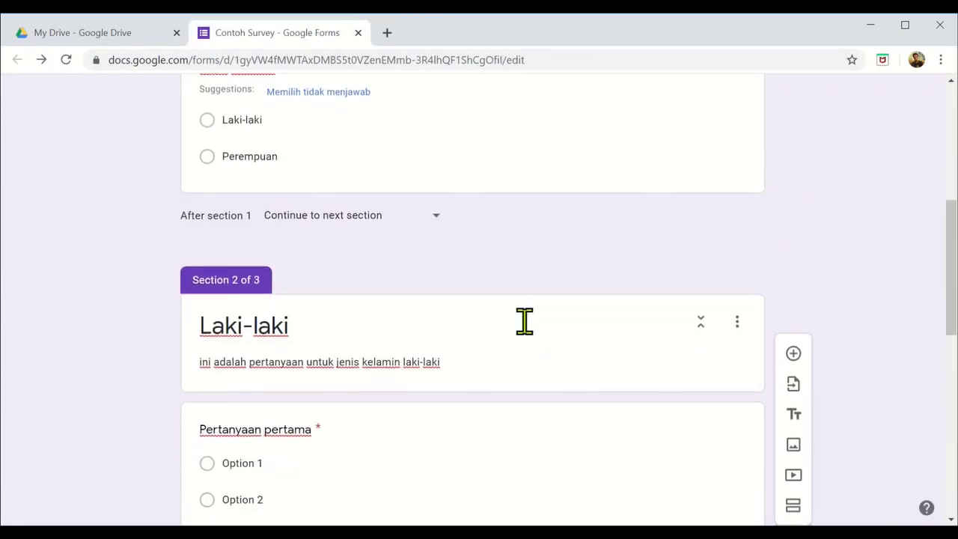
scroll(539, 333, "down", 2)
left_click(560, 349)
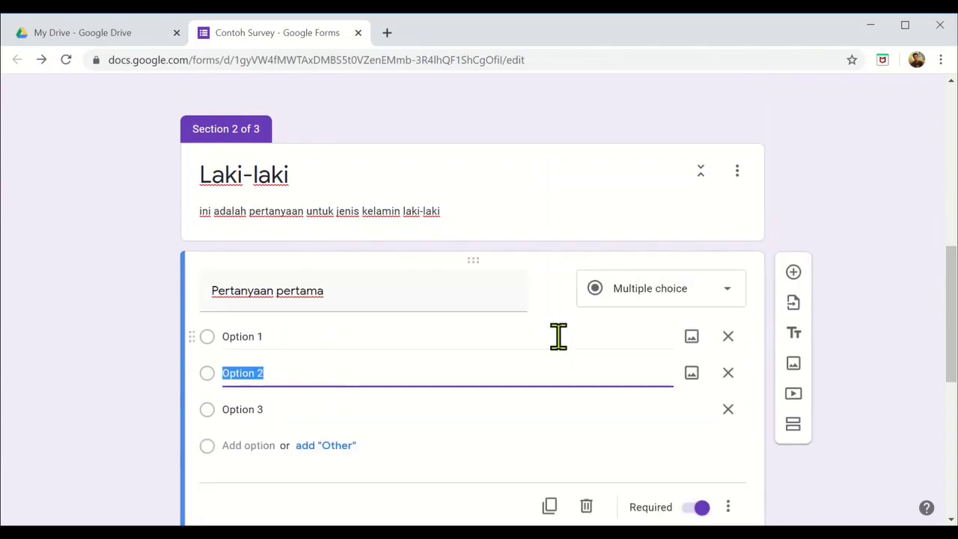
left_click(602, 215)
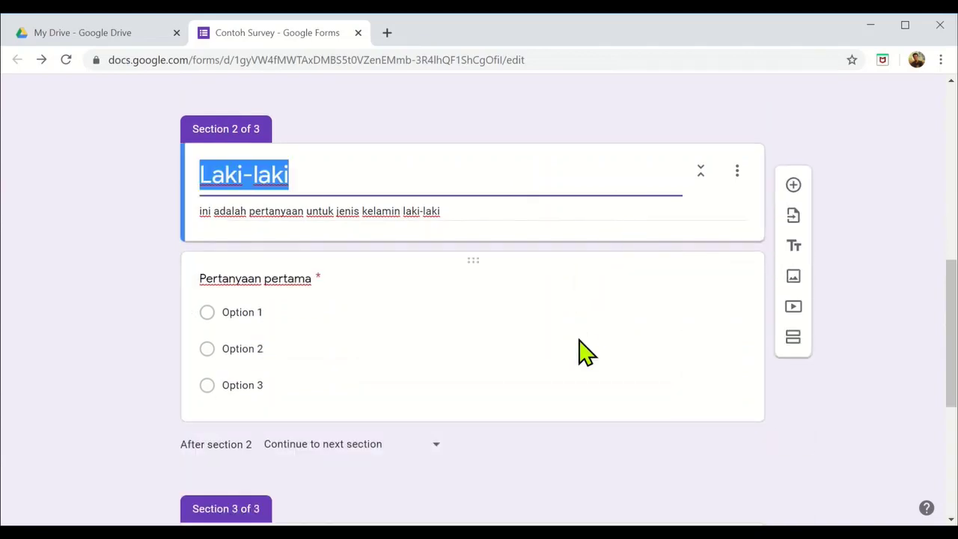
scroll(449, 329, "down", 2)
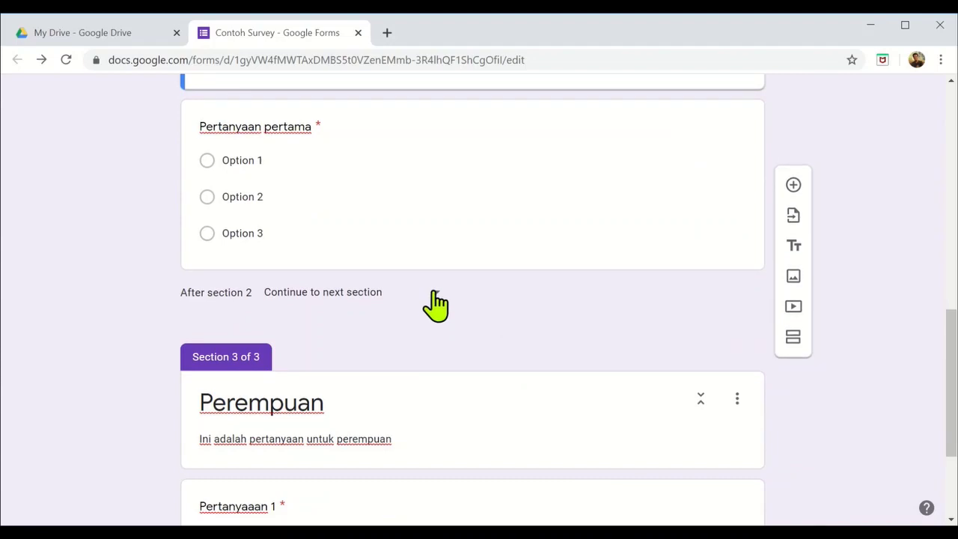
scroll(437, 299, "up", 2)
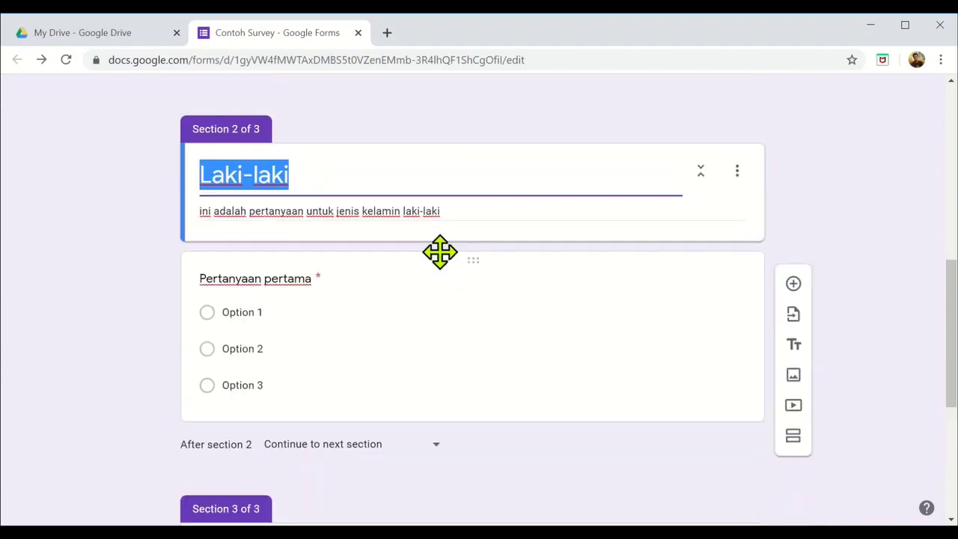
left_click(437, 447)
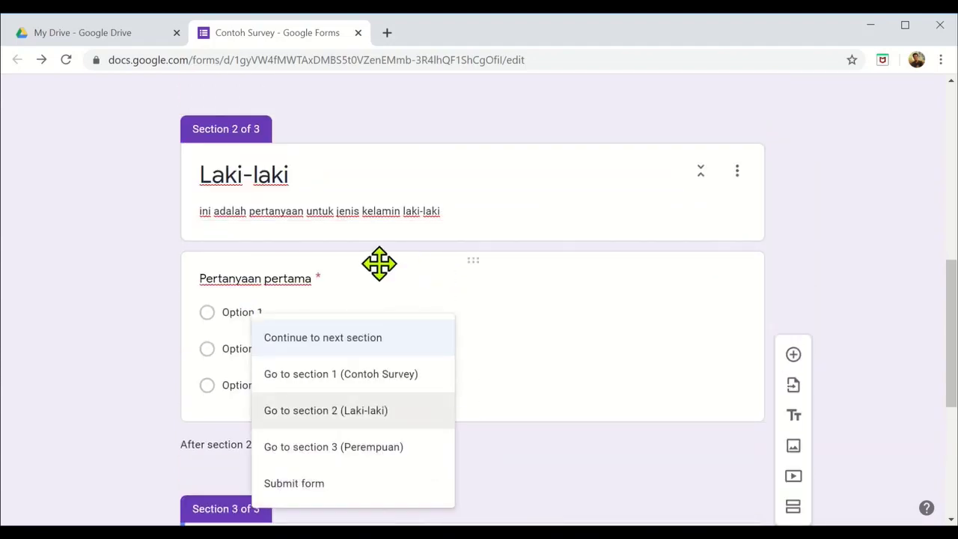
left_click(307, 483)
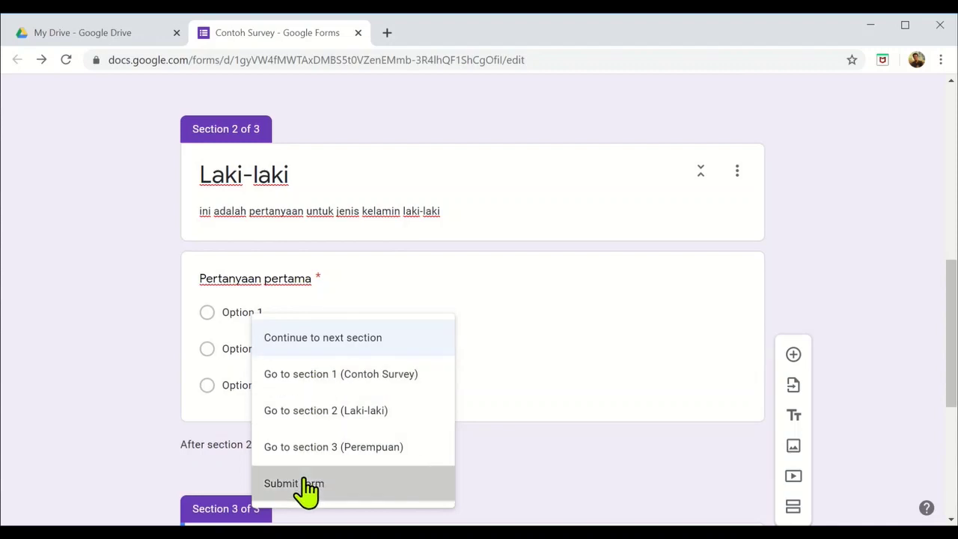
Step: Review the "Perempuan" section, checking the "Pertanyaaan 1" question's settings, its additional options and what follows each section
scroll(530, 285, "down", 4)
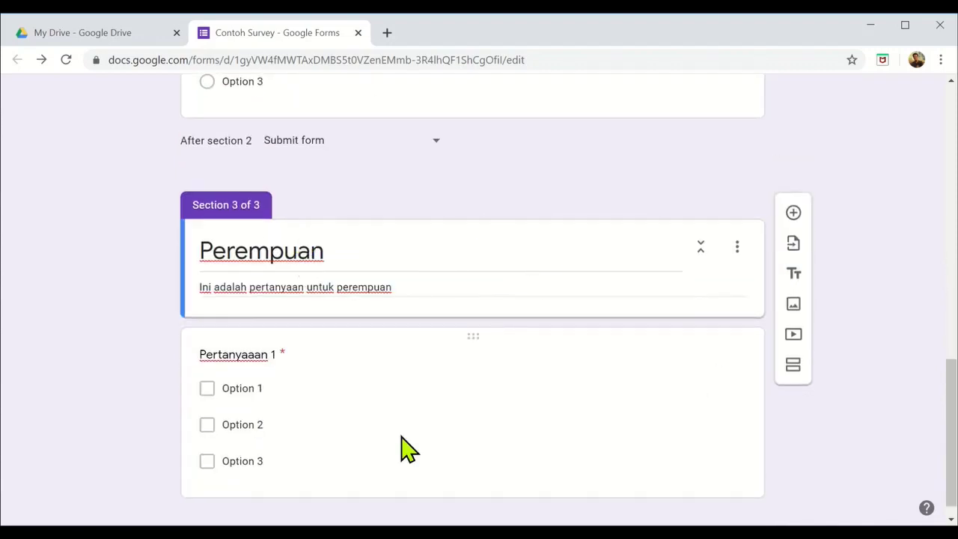
left_click(424, 424)
scroll(440, 332, "down", 2)
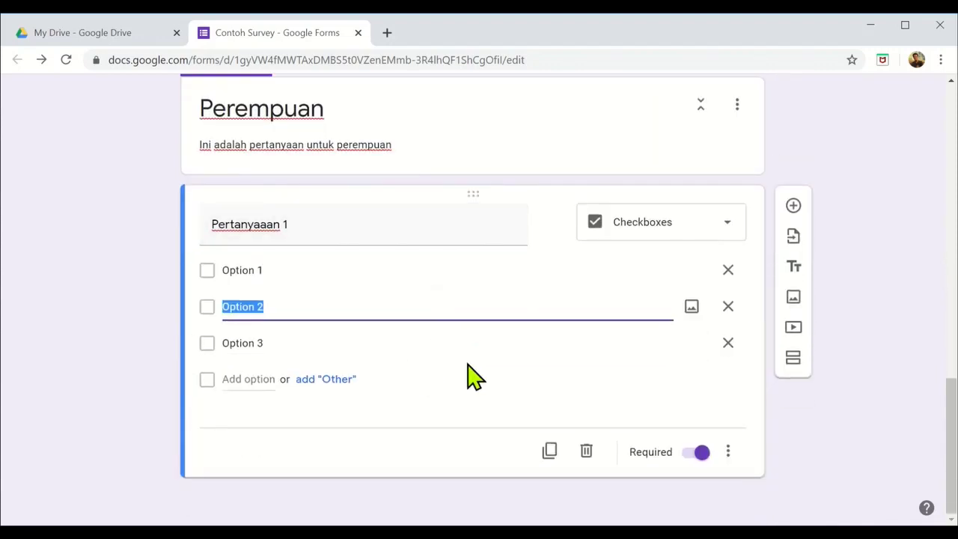
scroll(563, 357, "up", 1)
left_click(522, 221)
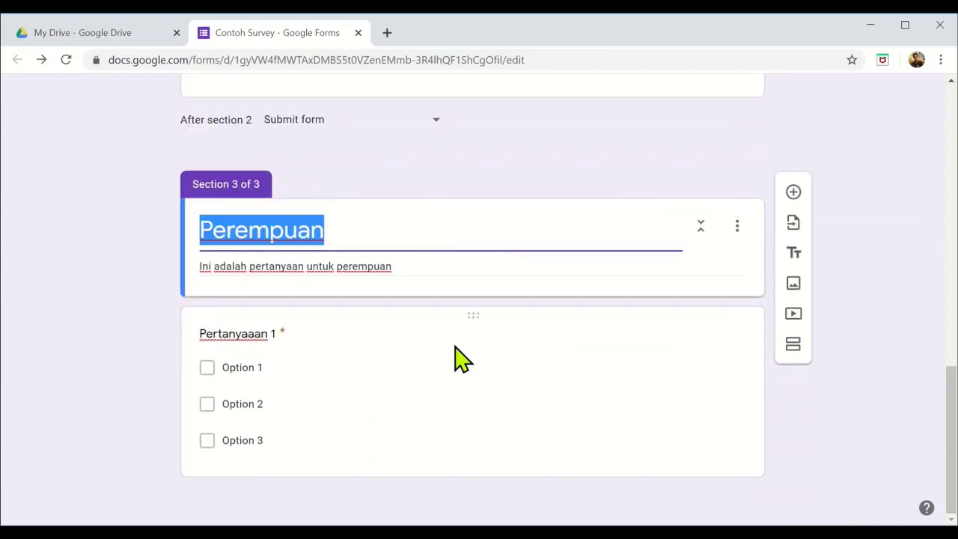
left_click(606, 438)
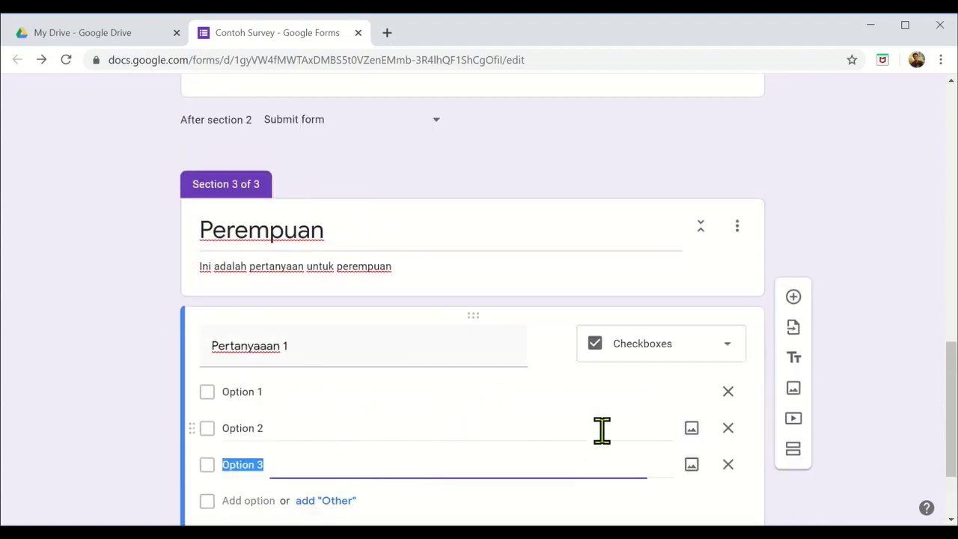
scroll(567, 457, "down", 2)
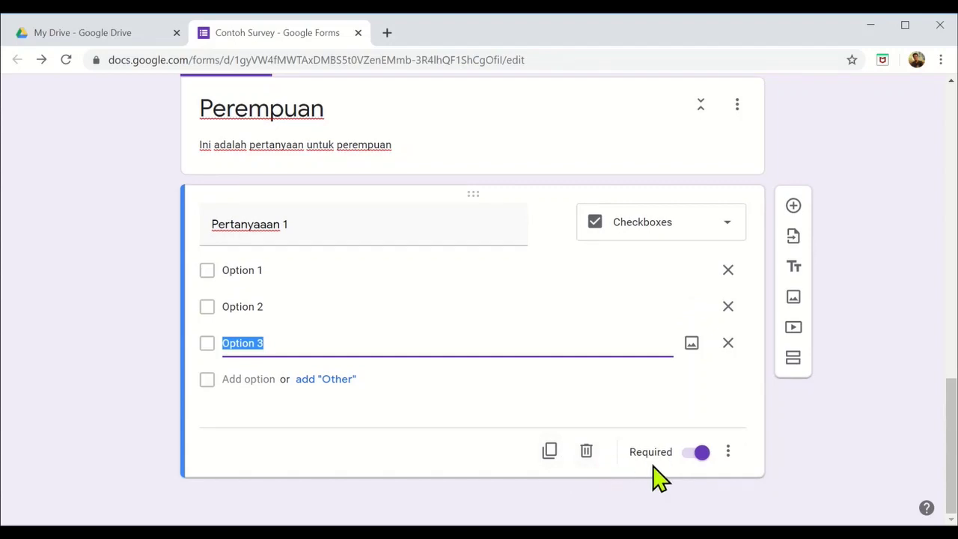
left_click(739, 121)
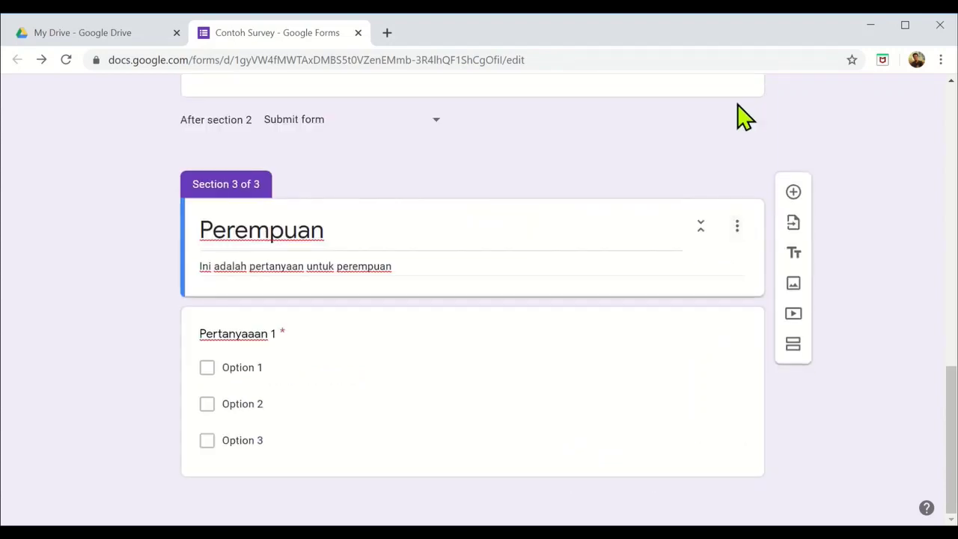
left_click(587, 429)
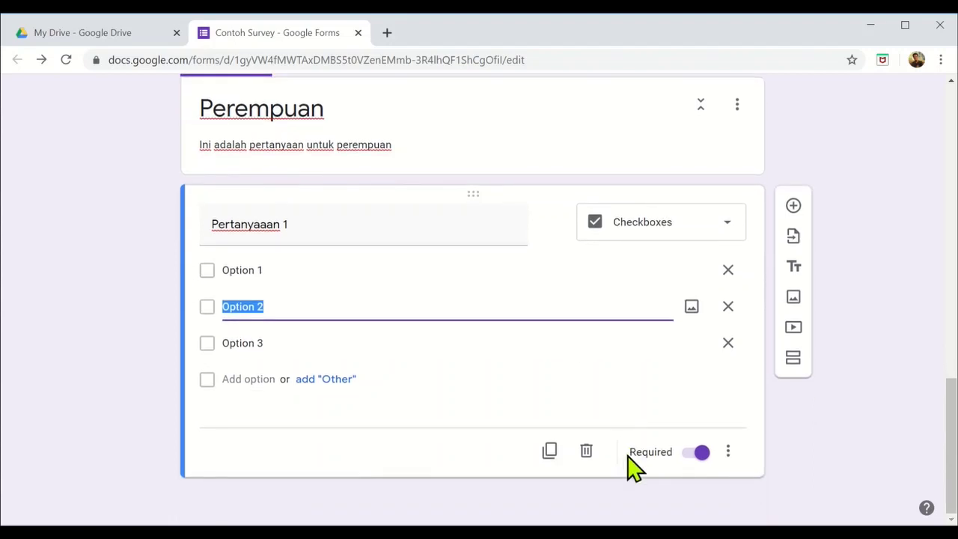
left_click(730, 455)
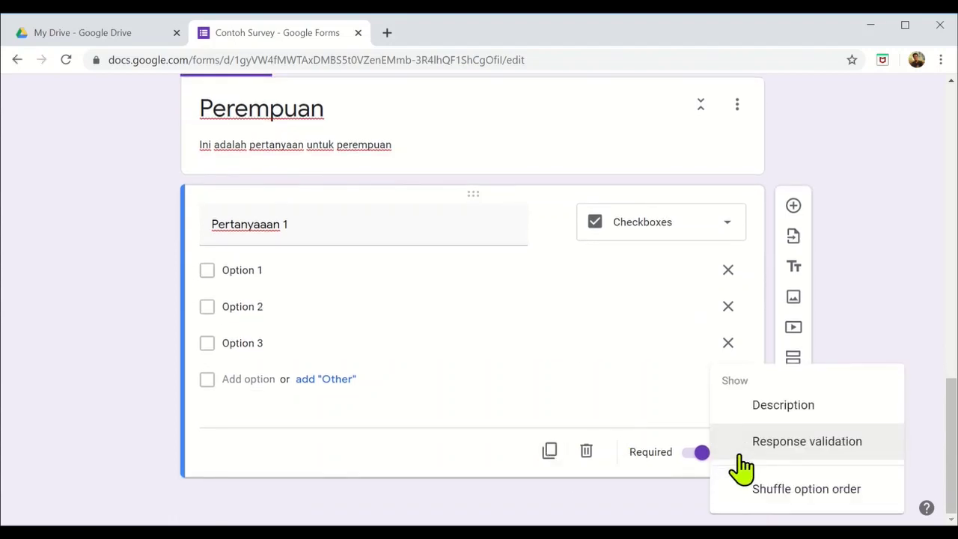
left_click(569, 387)
scroll(409, 414, "up", 6)
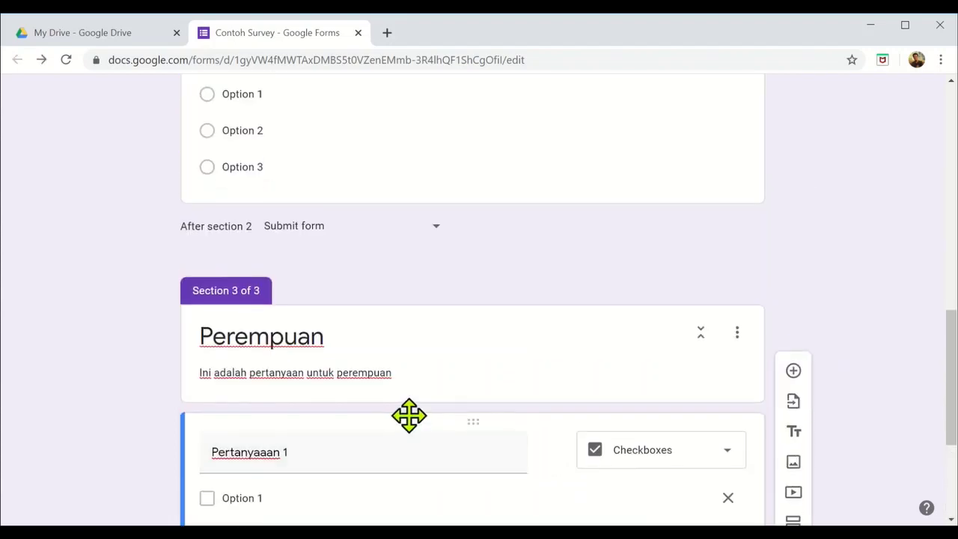
scroll(417, 427, "down", 2)
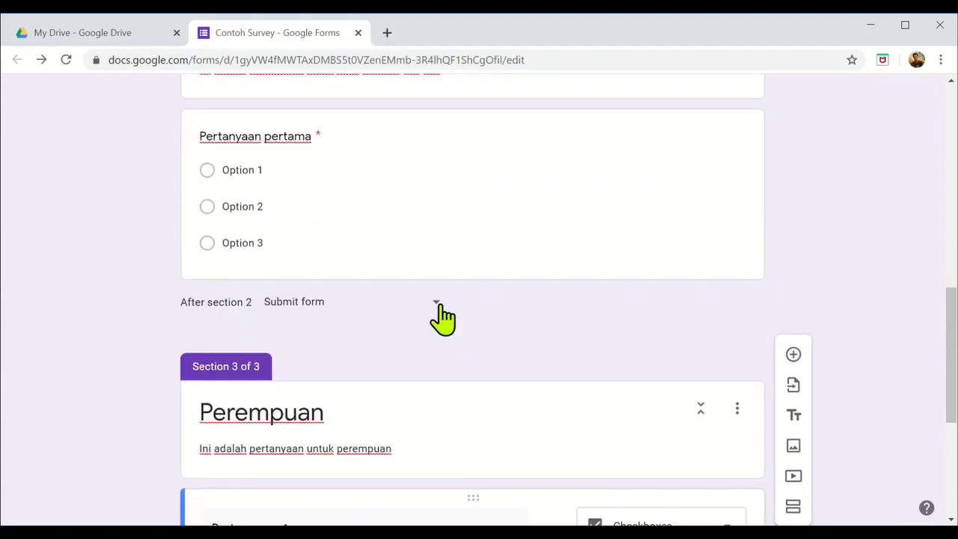
scroll(447, 338, "down", 2)
scroll(426, 371, "down", 2)
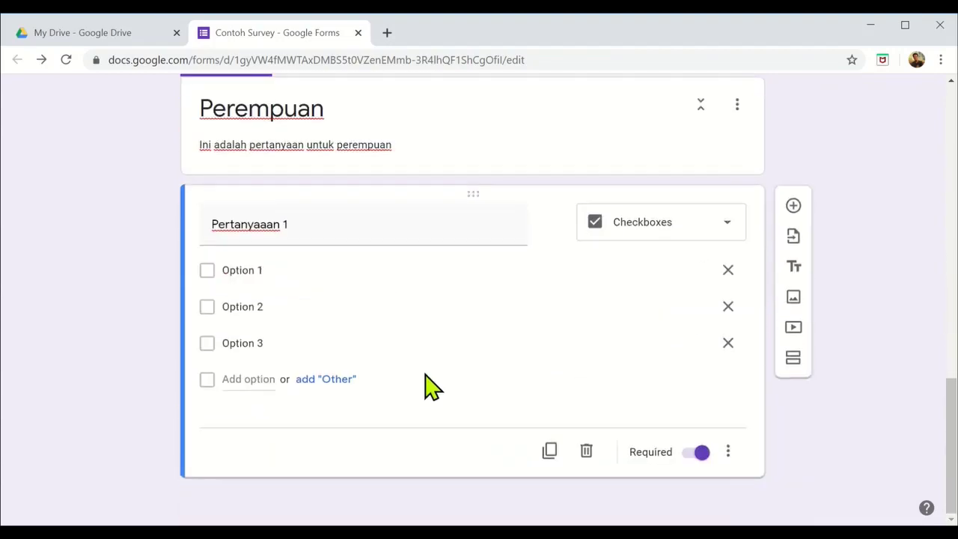
Step: Preview the form and complete its first page with "test 1" for "Nama" and "Laki-laki" for "Jenis Kelamin"
scroll(426, 442, "up", 4)
scroll(428, 410, "up", 7)
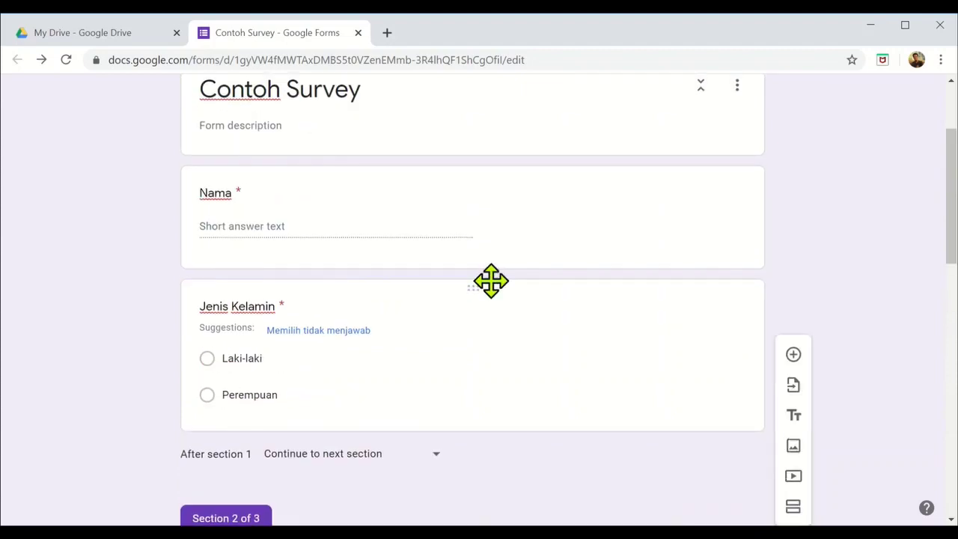
scroll(456, 396, "up", 2)
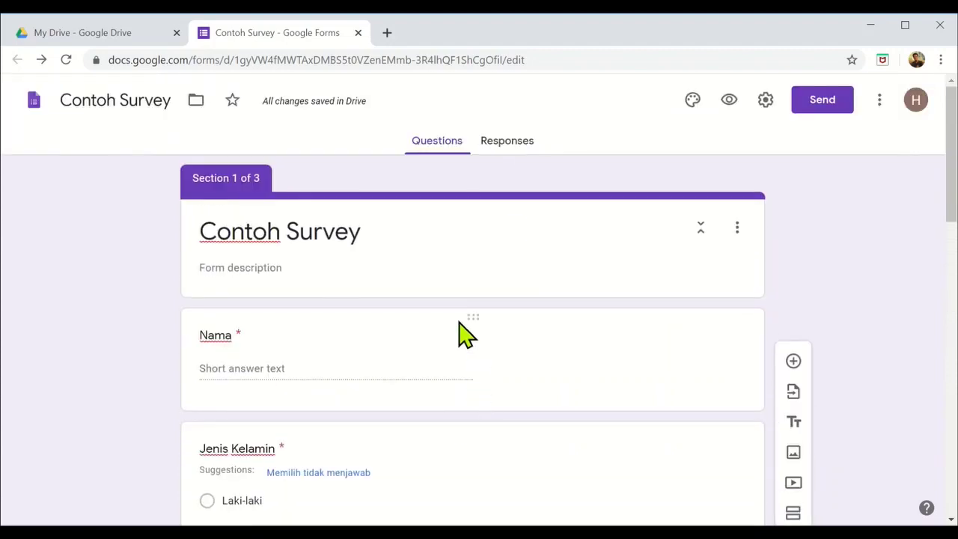
left_click(728, 102)
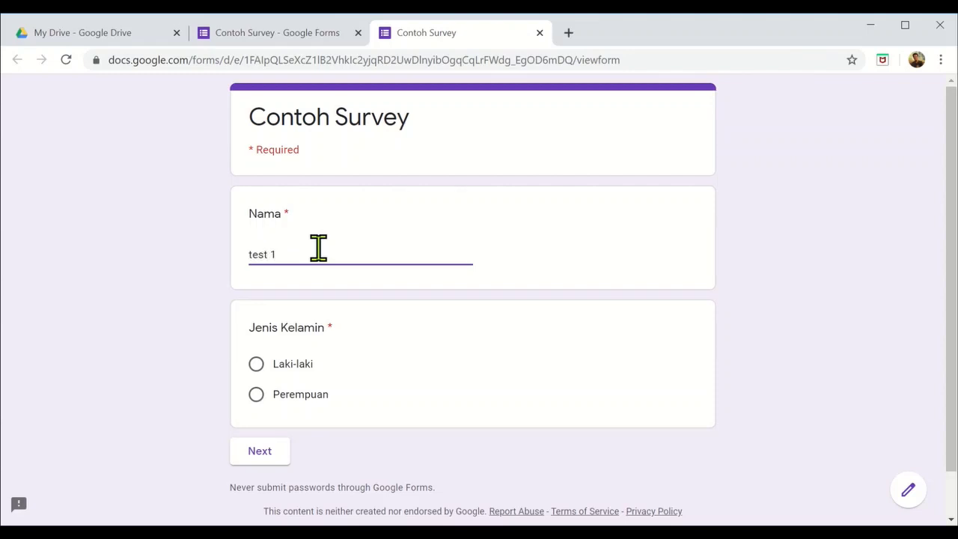
scroll(345, 277, "down", 1)
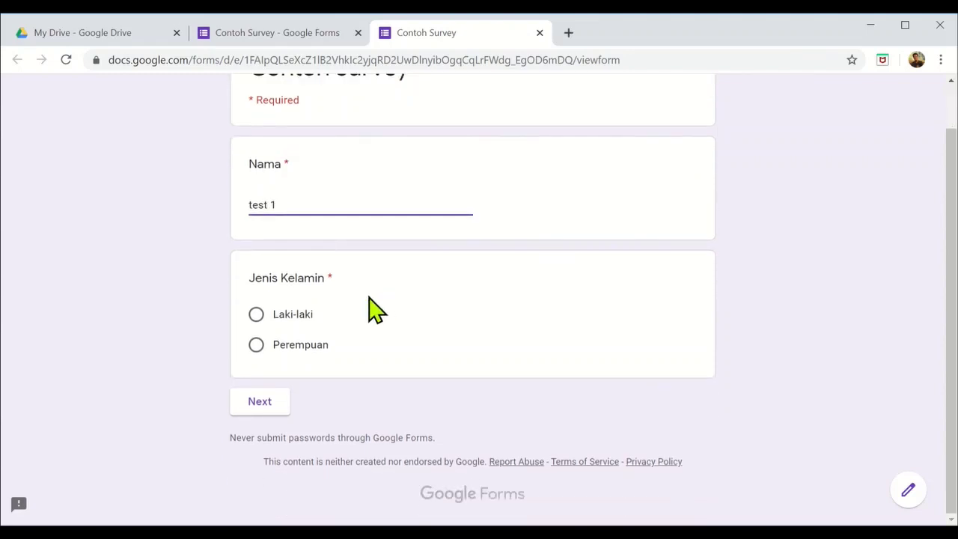
left_click(257, 315)
left_click(261, 402)
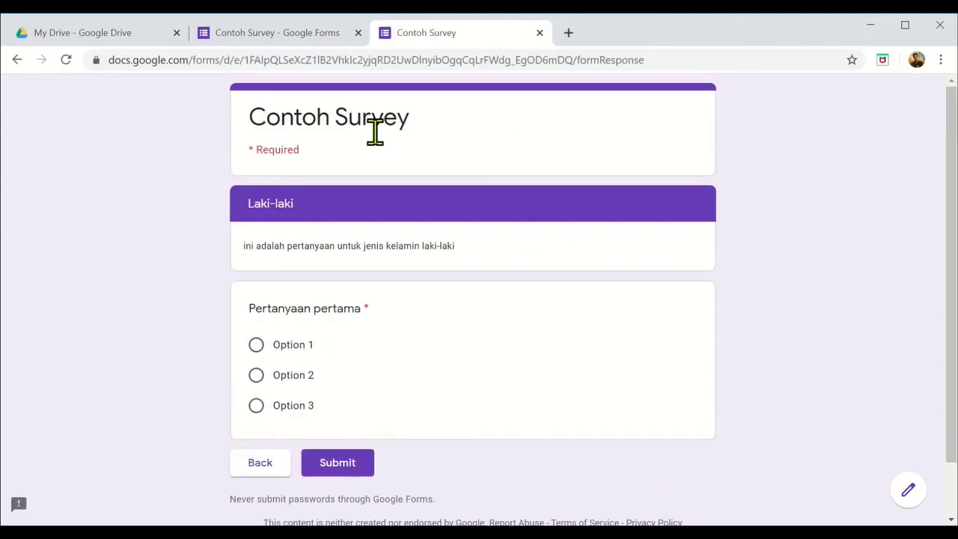
Step: Answer "Pertanyaan pertama" in the "Laki-laki" section with "Option 3" and submit the response
left_click(256, 346)
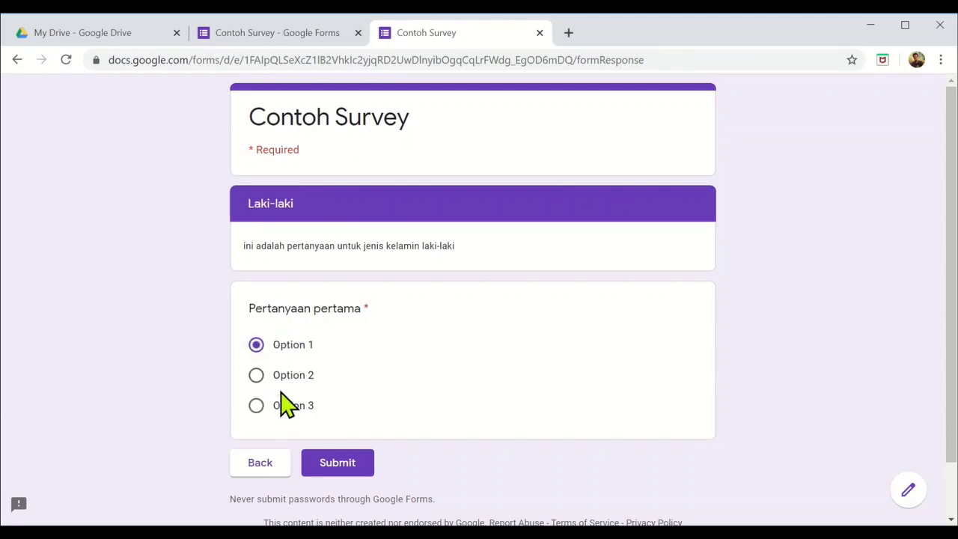
left_click(258, 378)
left_click(264, 406)
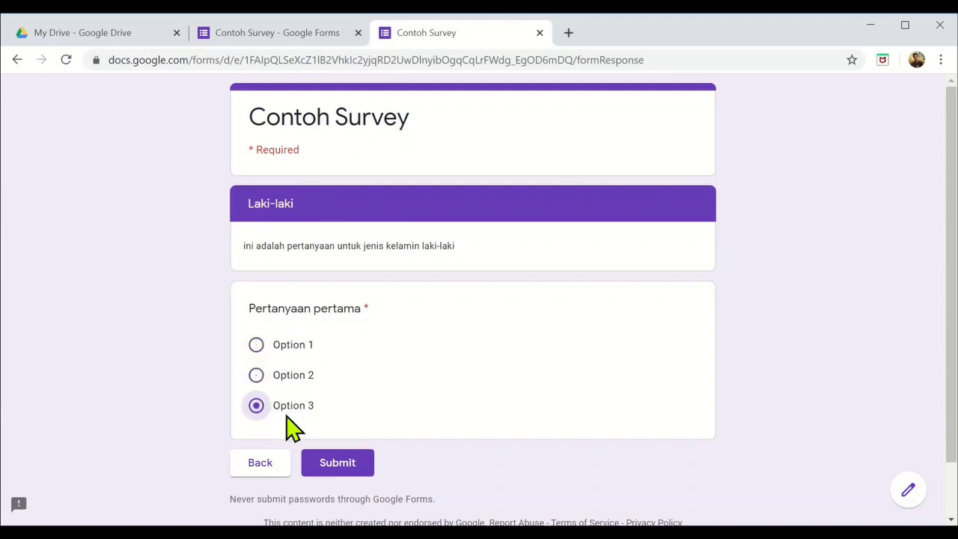
left_click(338, 464)
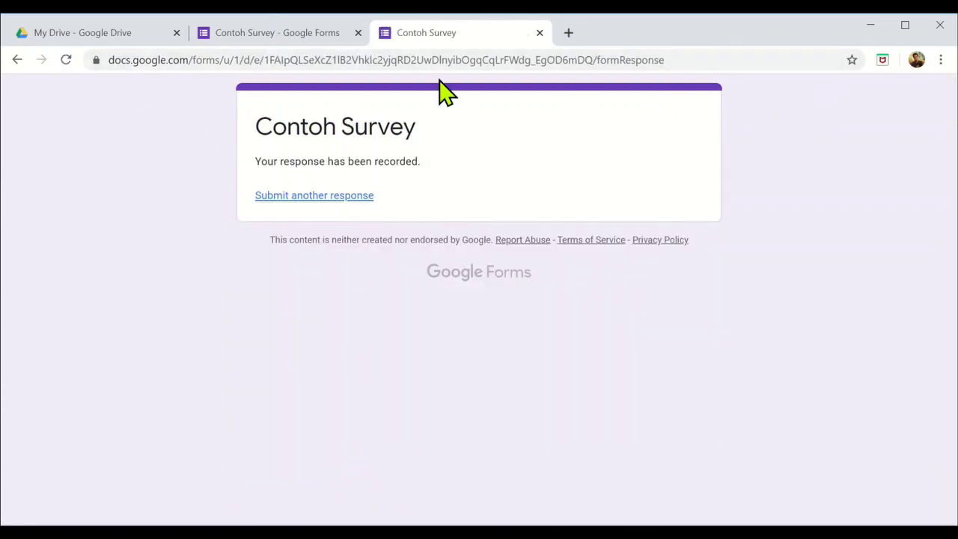
Step: Start another response and complete its first page with "test 2" for "Nama" and "Perempuan" for "Jenis Kelamin"
left_click(331, 196)
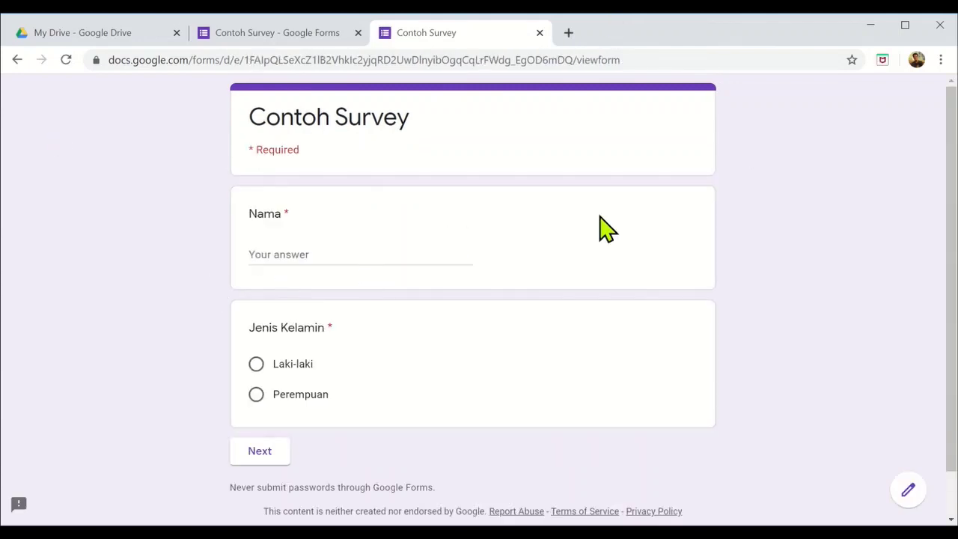
left_click(326, 254)
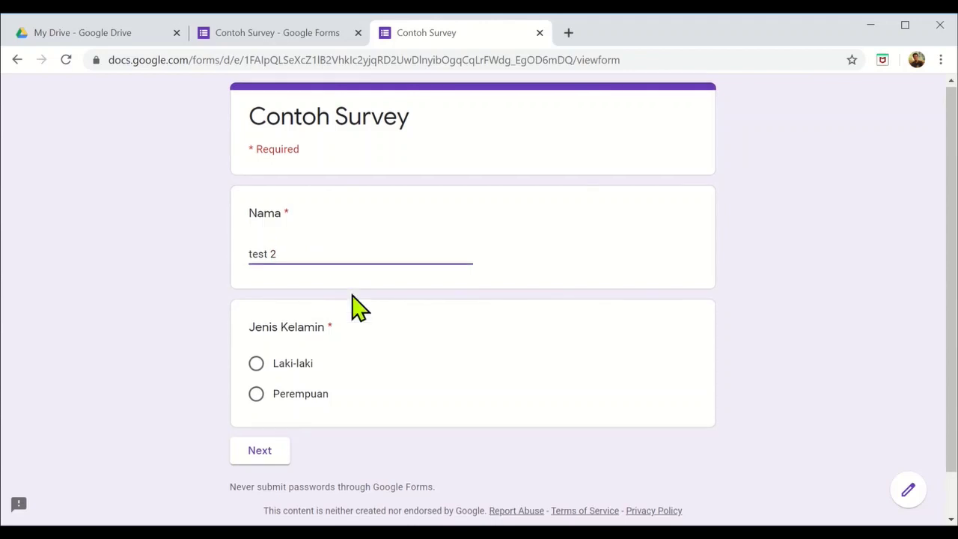
scroll(321, 329, "down", 1)
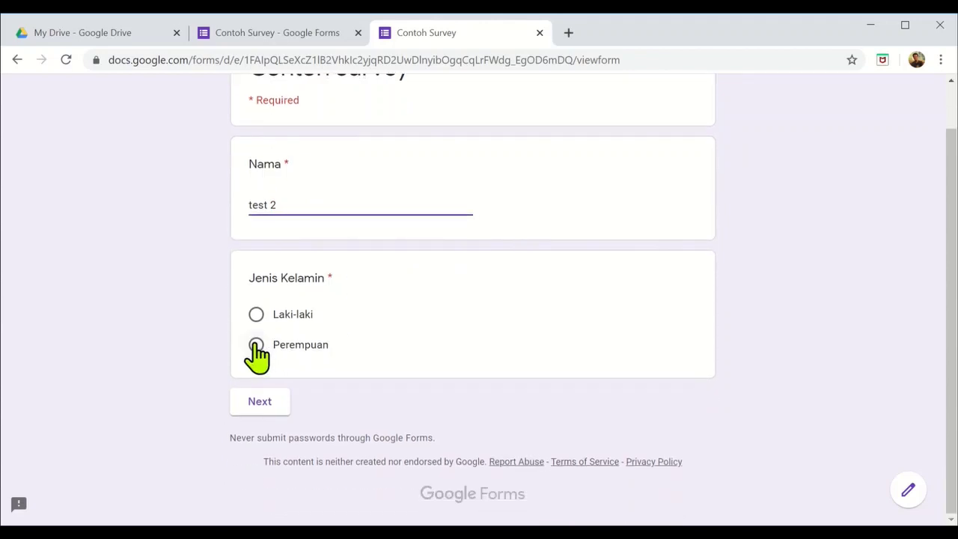
left_click(256, 345)
left_click(271, 405)
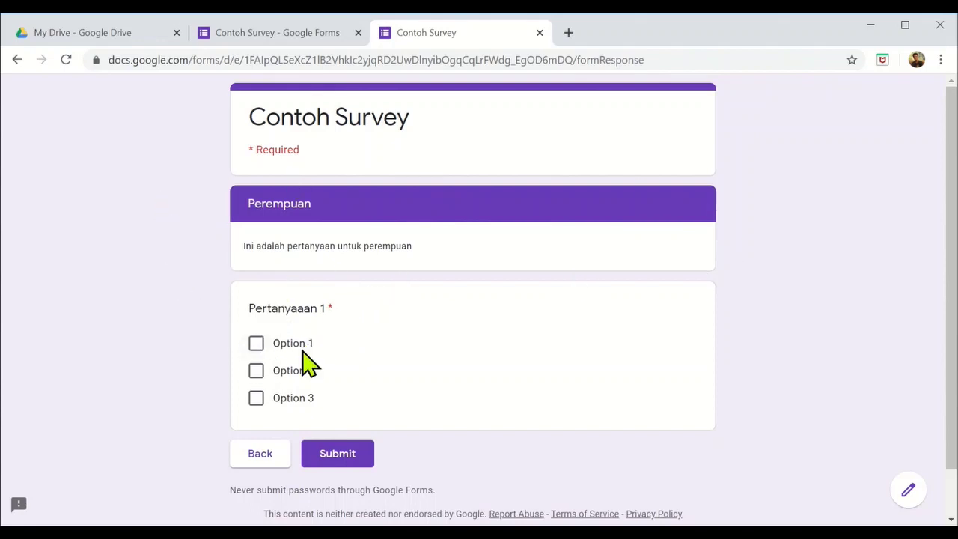
Step: Select and clear "Option 1" and "Option 3" for "Pertanyaaan 1", and try to submit the required question unanswered
left_click(256, 344)
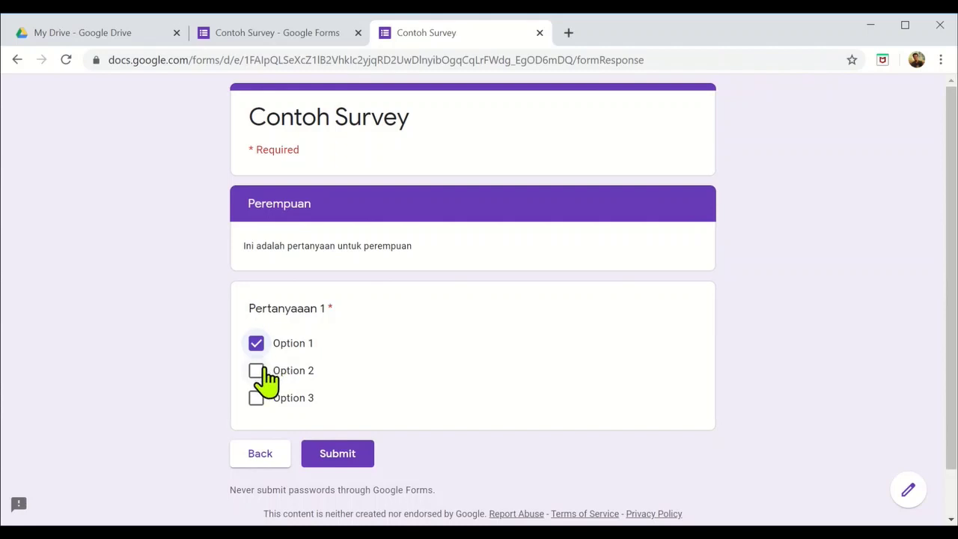
left_click(256, 344)
left_click(256, 399)
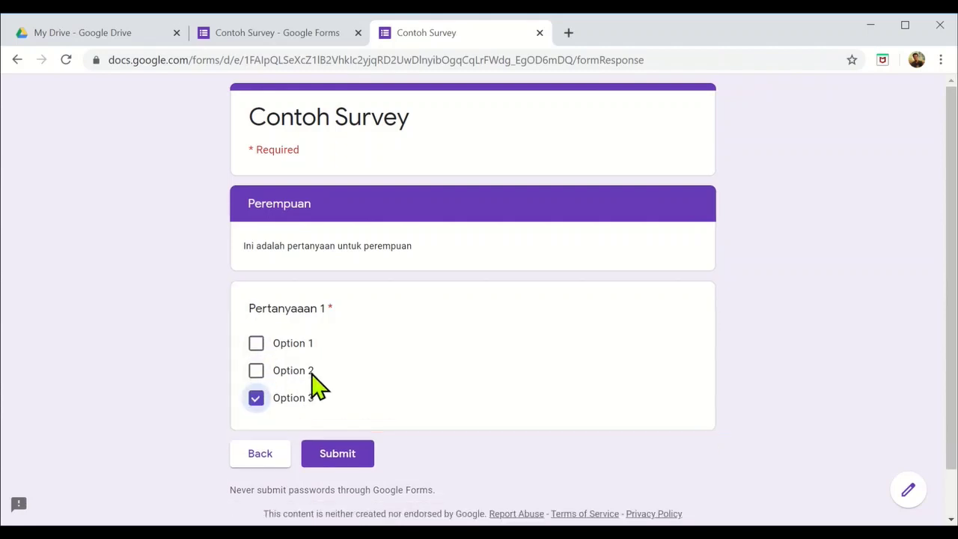
left_click(256, 398)
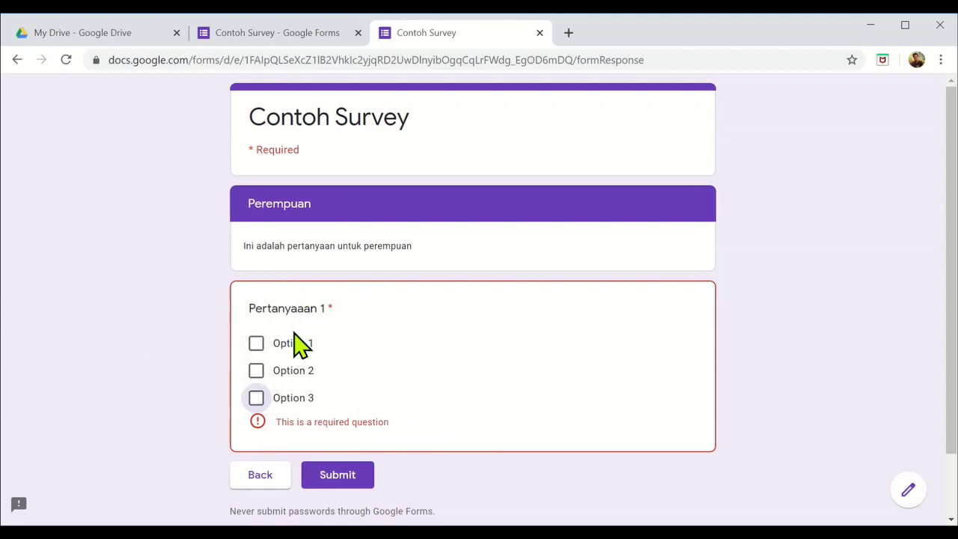
Step: Answer "Pertanyaaan 1" in the "Perempuan" section with "Option 1" and submit the response
left_click(262, 344)
scroll(524, 332, "down", 1)
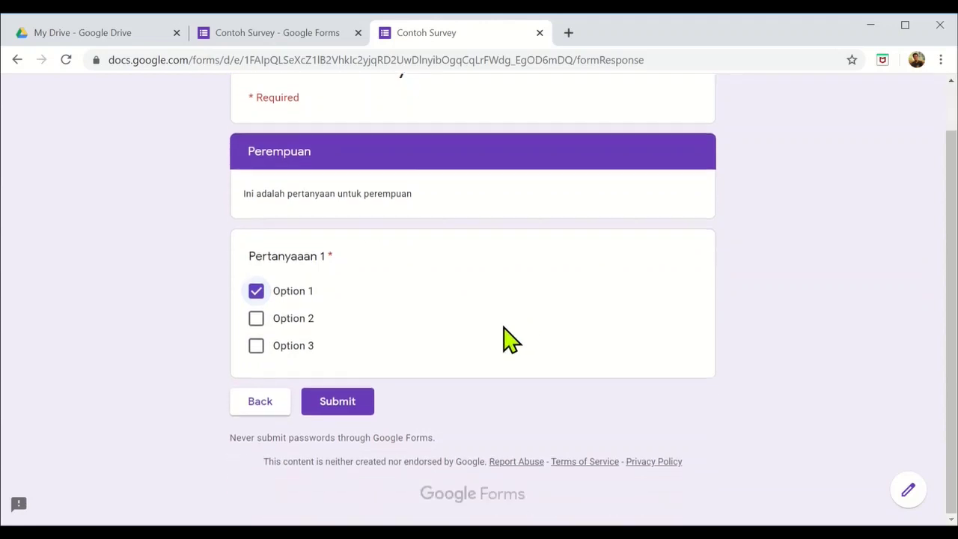
left_click(341, 401)
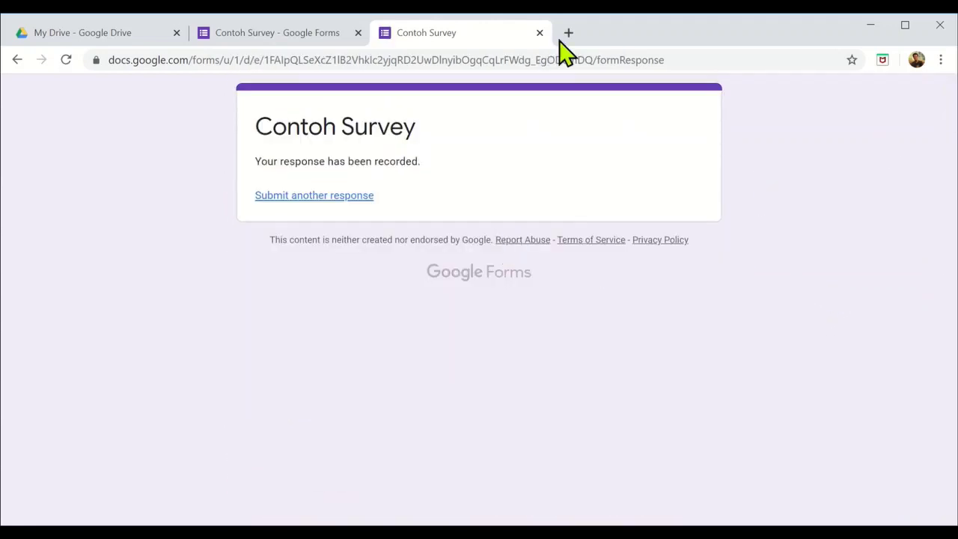
Step: Close the submitted response page and review the form's response summary for "Nama", "Jenis Kelamin" and the "Laki-laki" and "Perempuan" sections
left_click(540, 33)
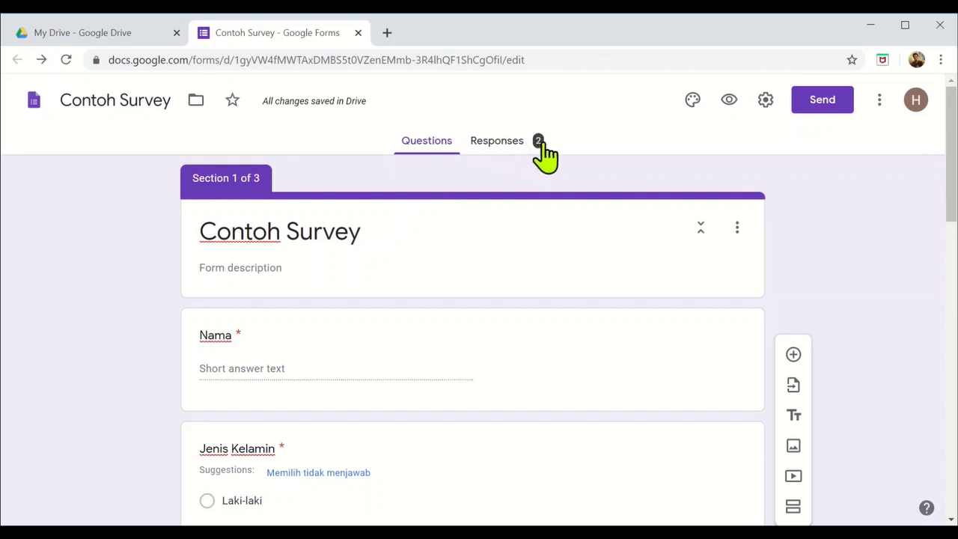
left_click(503, 154)
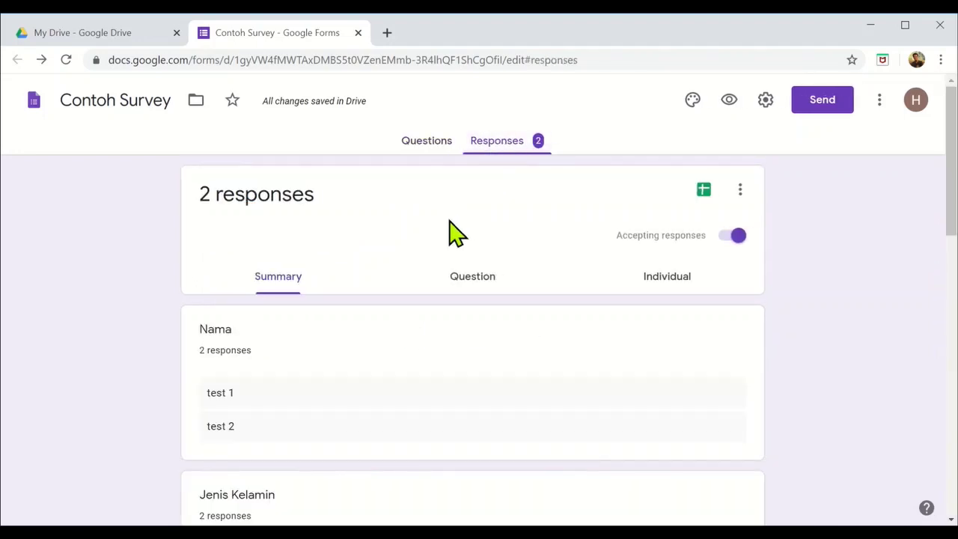
scroll(367, 268, "down", 2)
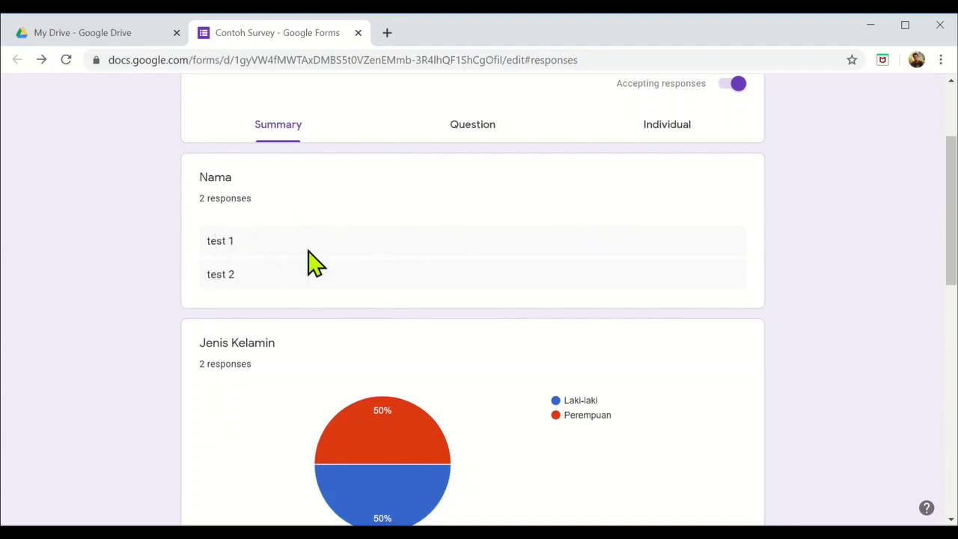
scroll(514, 342, "down", 1)
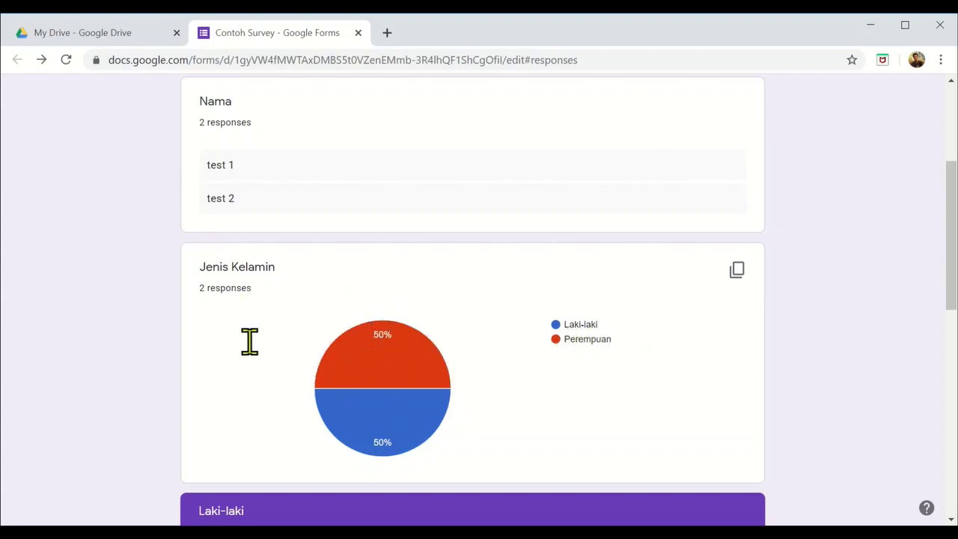
scroll(373, 346, "down", 1)
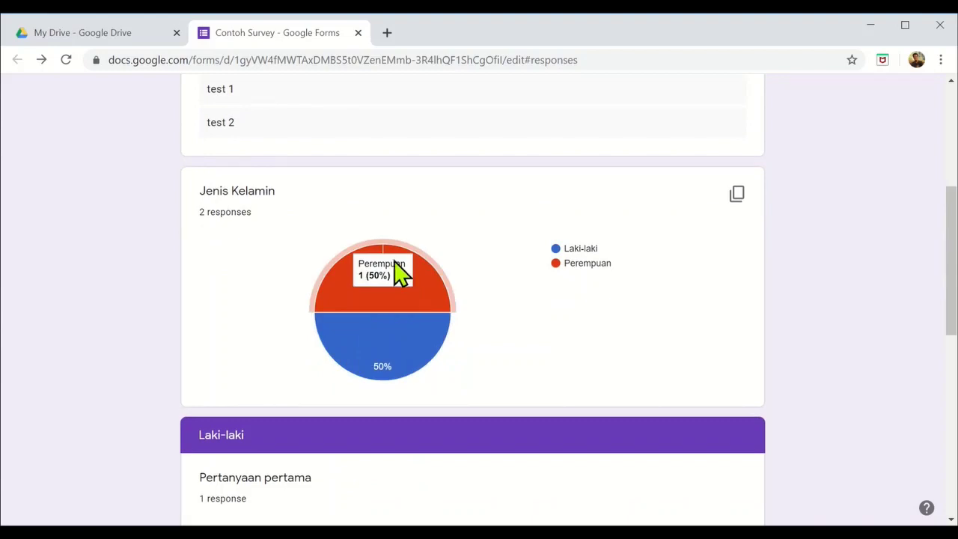
mouse_move(385, 298)
scroll(381, 318, "down", 1)
scroll(381, 318, "down", 1)
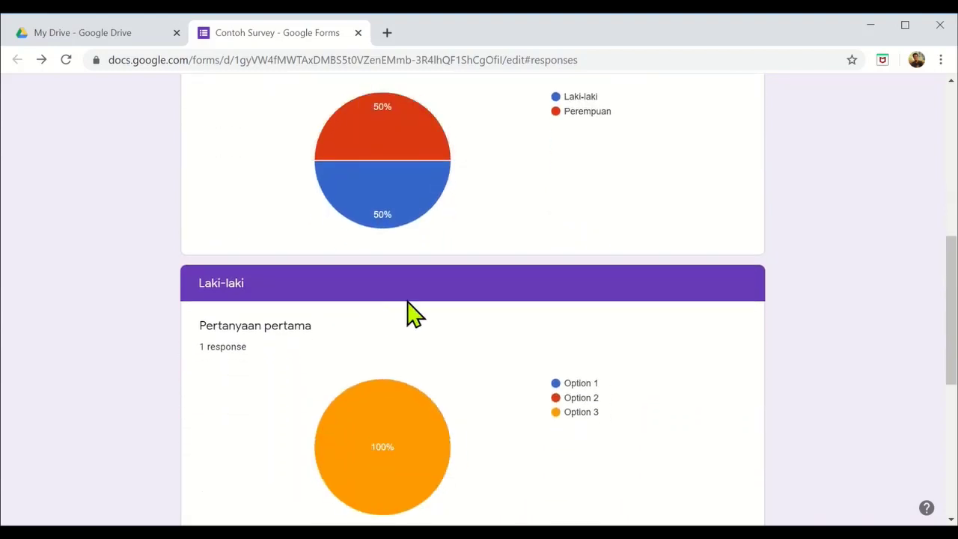
scroll(456, 318, "down", 1)
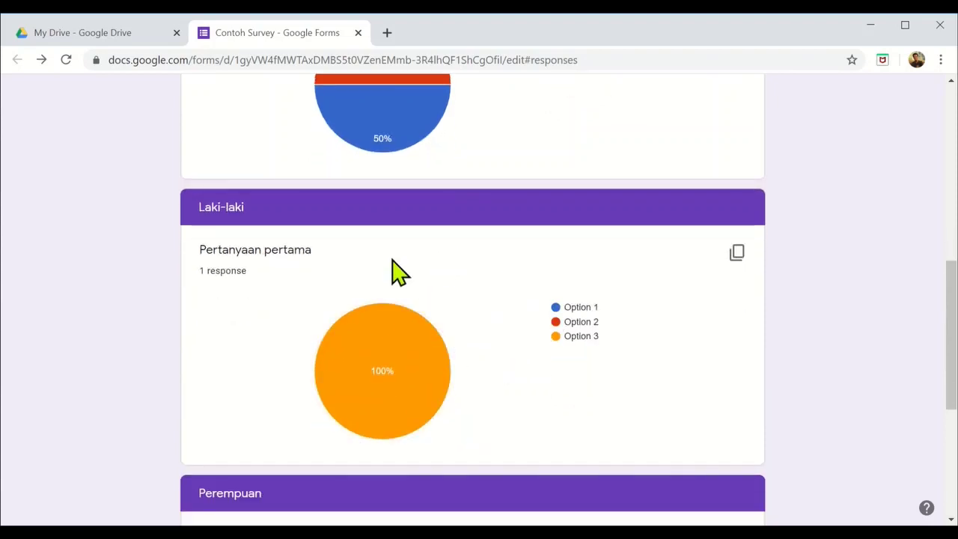
mouse_move(391, 348)
scroll(397, 360, "down", 4)
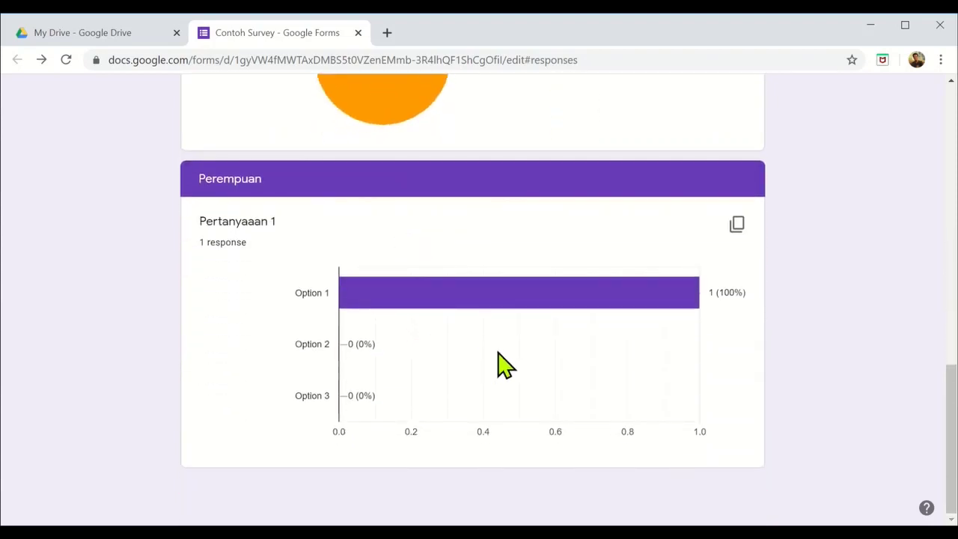
scroll(610, 423, "up", 12)
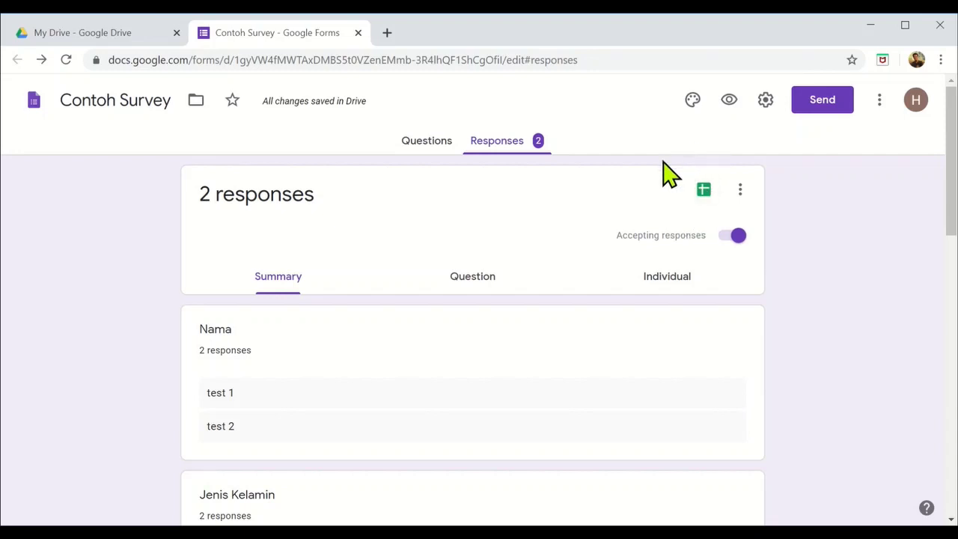
Step: Create a new spreadsheet named "Contoh Survey (Responses)" as the destination for the form's responses
left_click(704, 193)
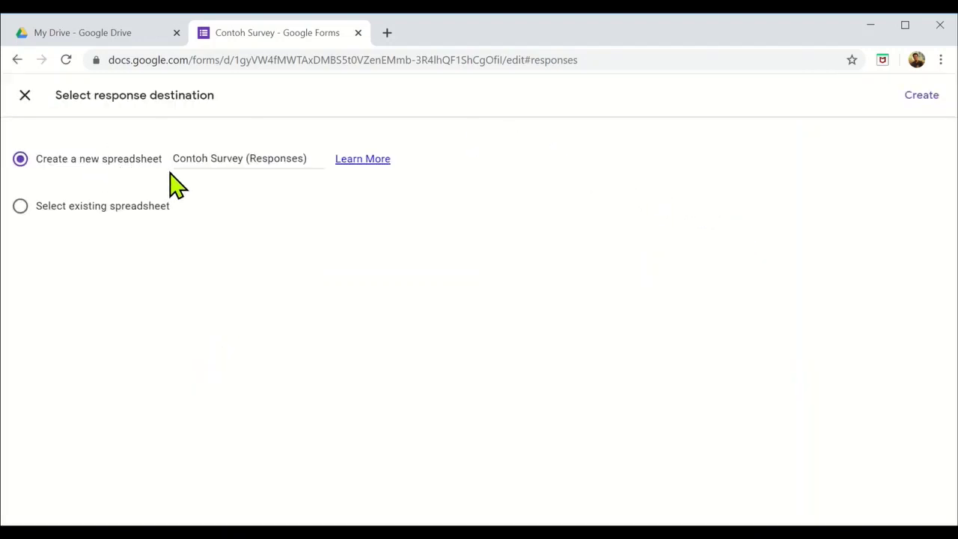
left_click(190, 159)
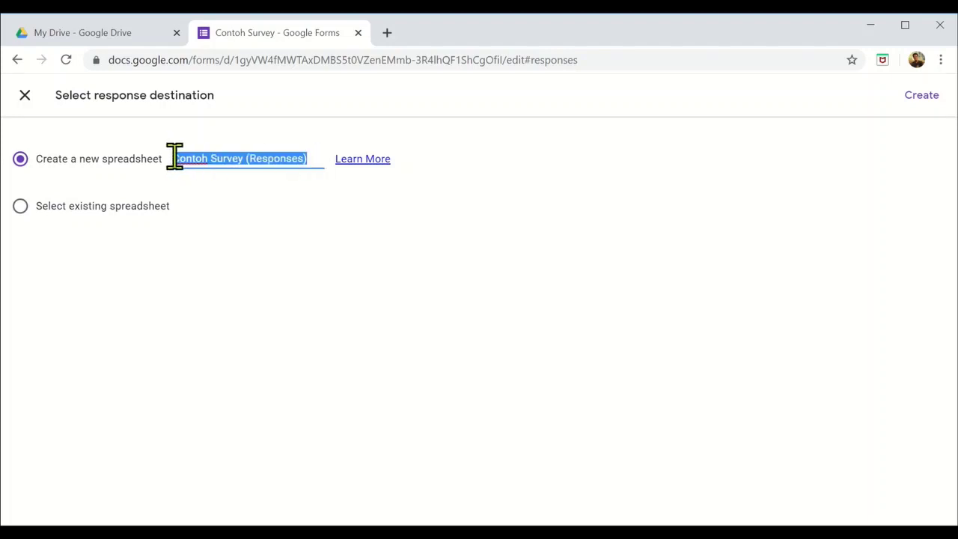
left_click(294, 206)
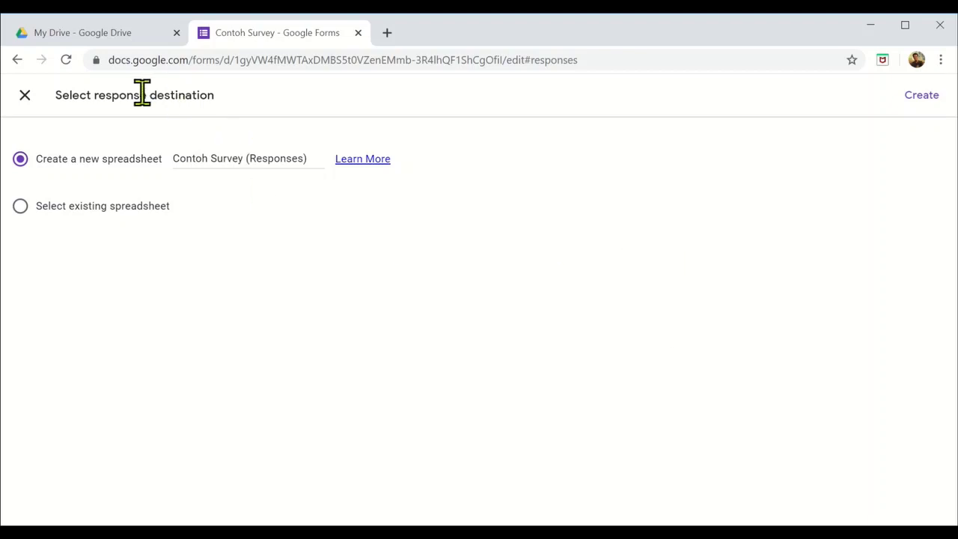
key("ctrl+minus")
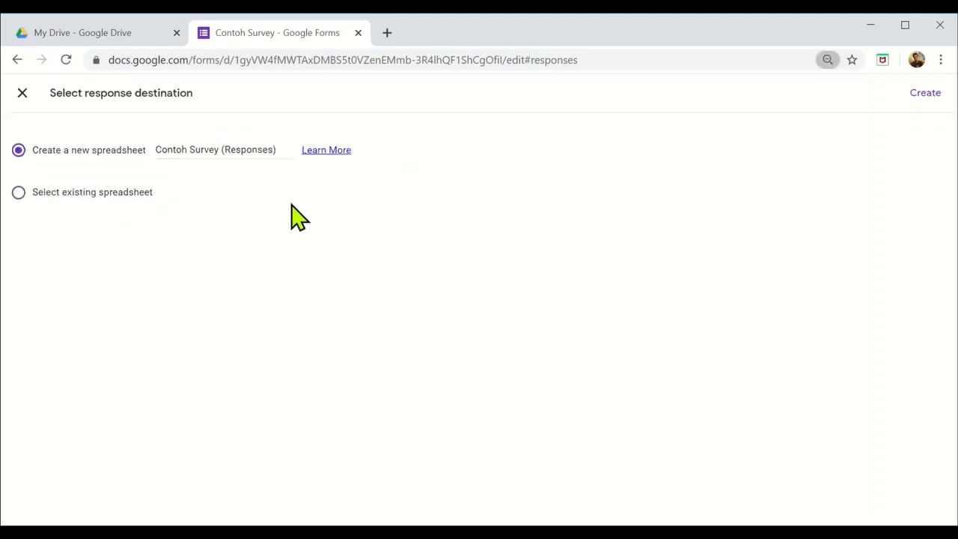
left_click(929, 94)
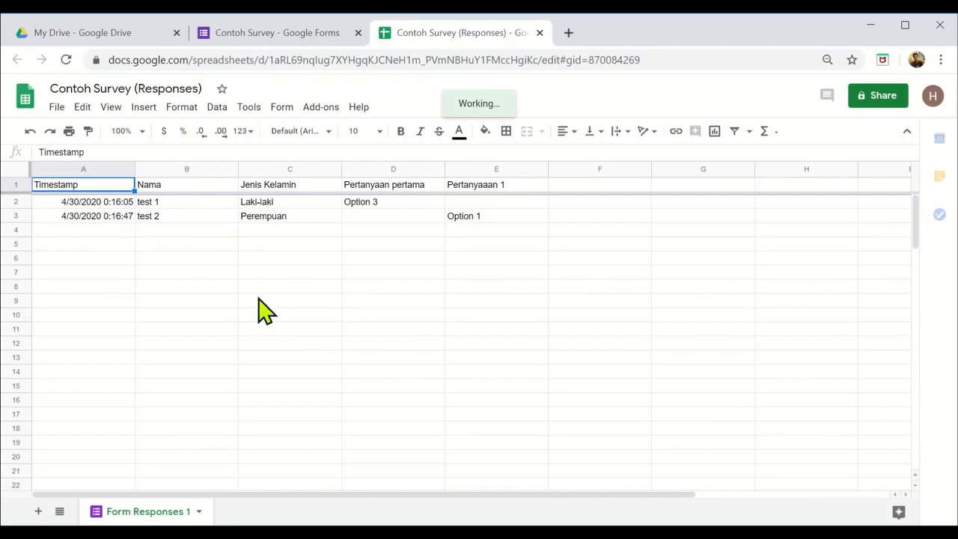
Step: Dismiss the cell edit history tip and examine the response rows and the column headers from "Nama" to "Pertanyaaan 1" in the spreadsheet
left_click(88, 204)
left_click(86, 217)
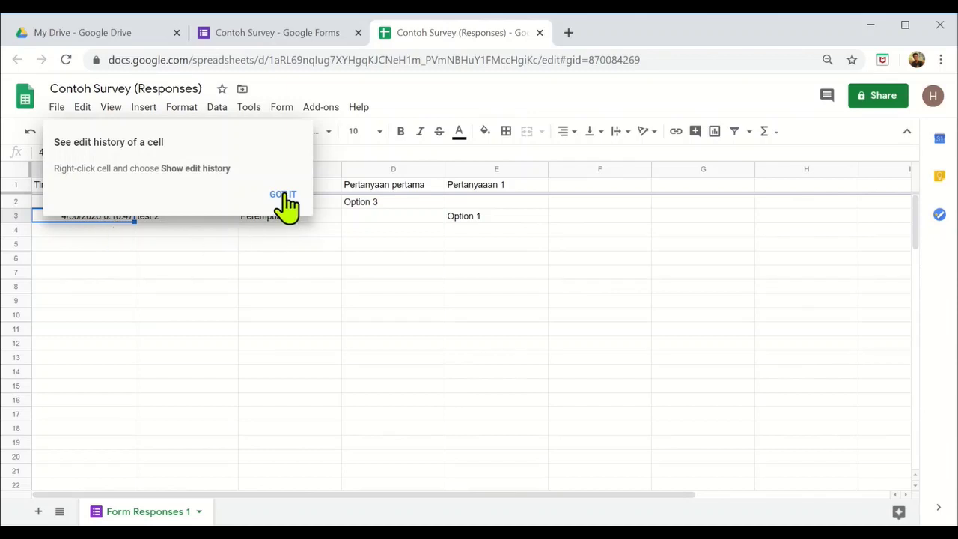
left_click(284, 196)
left_click(278, 244)
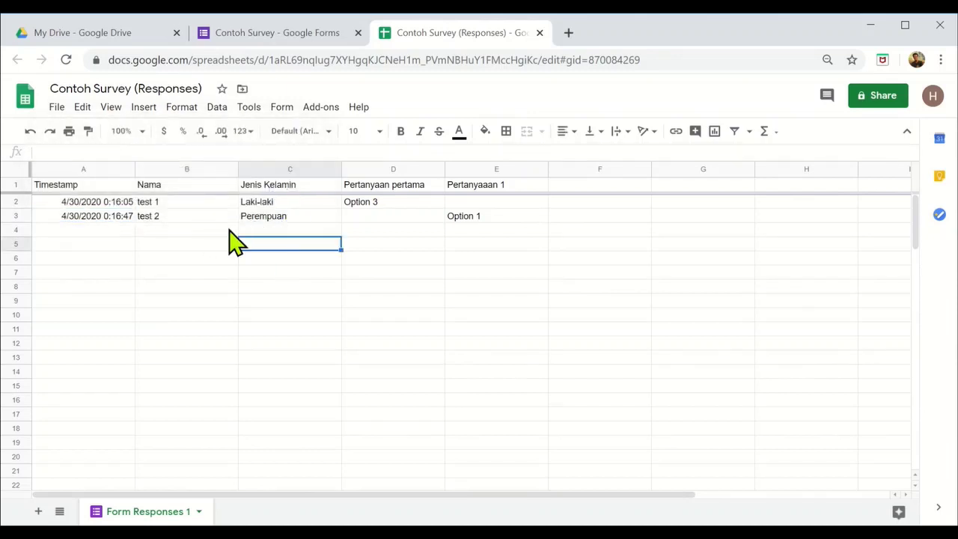
left_click(172, 202)
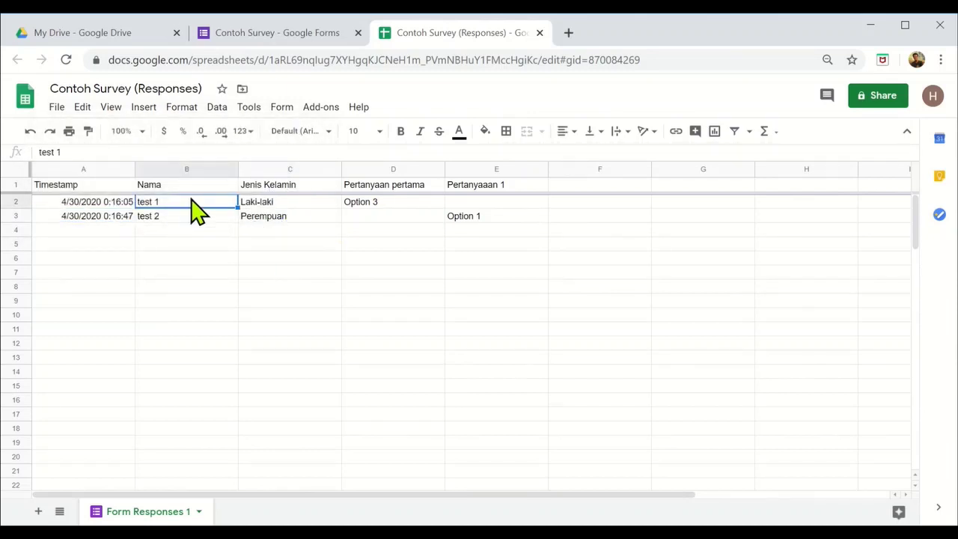
left_click(181, 189)
left_click(279, 187)
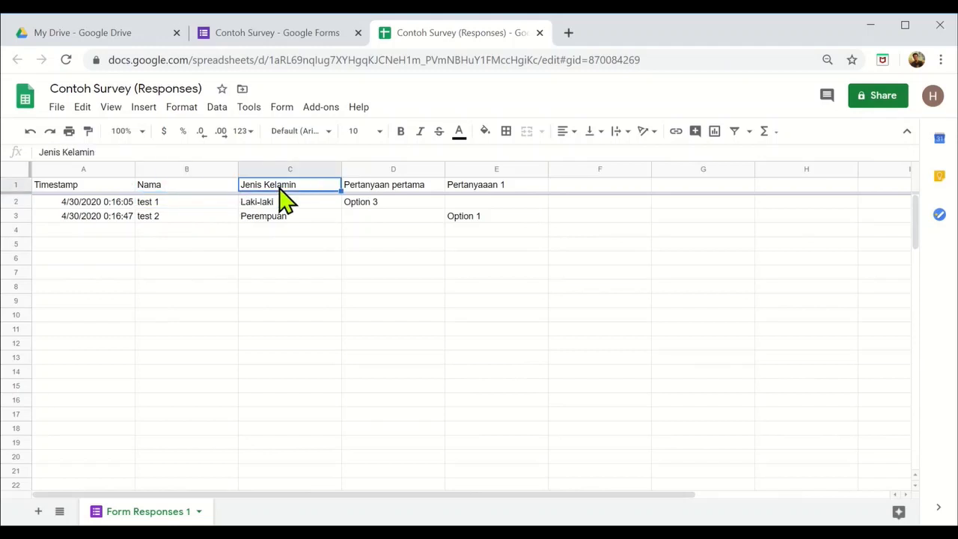
left_click(373, 188)
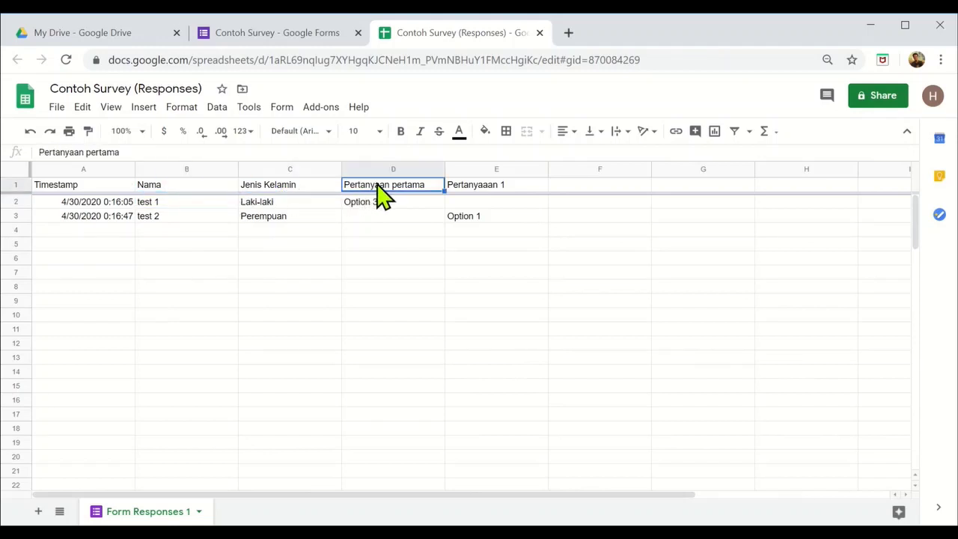
left_click(479, 189)
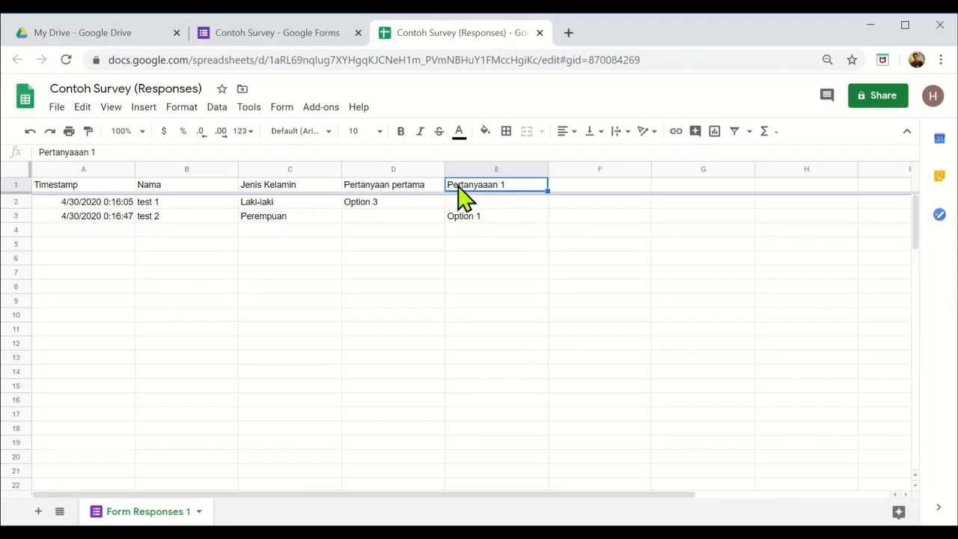
left_click(413, 193)
left_click_drag(434, 197, 719, 183)
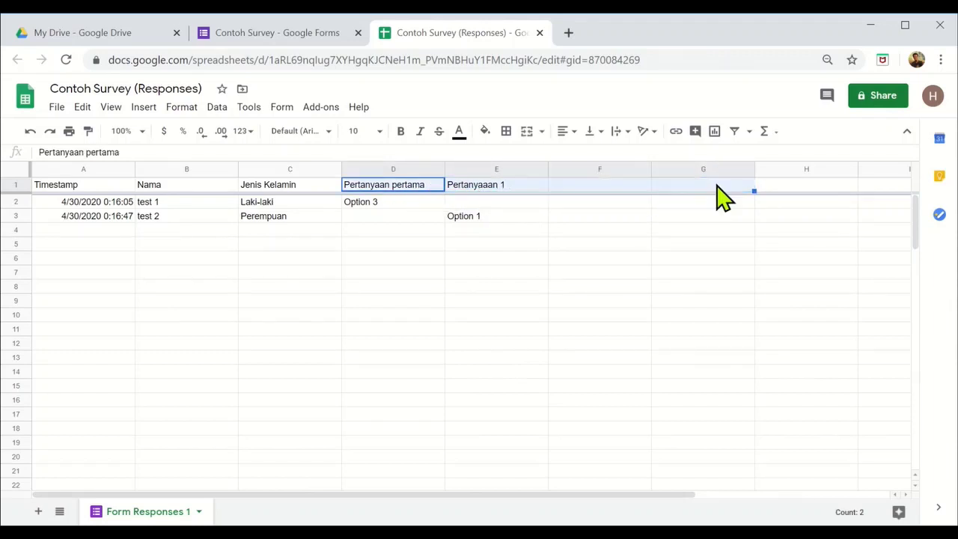
Step: Return to the "Contoh Survey" form and look over its response summary again
left_click(274, 33)
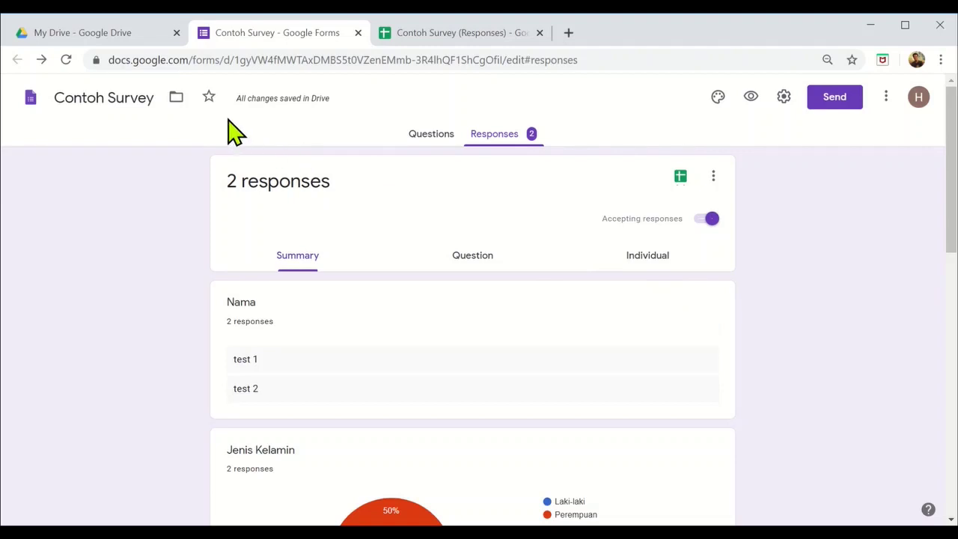
scroll(453, 383, "down", 1)
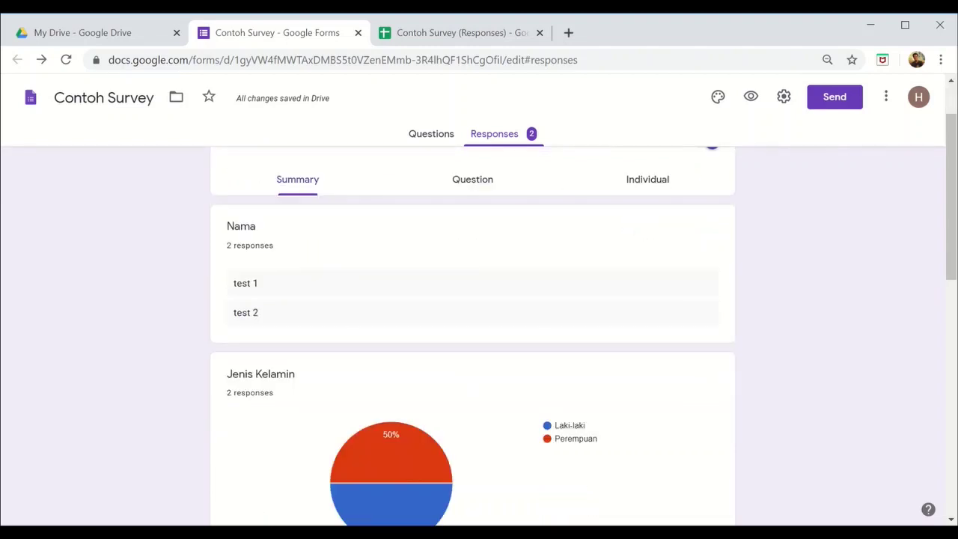